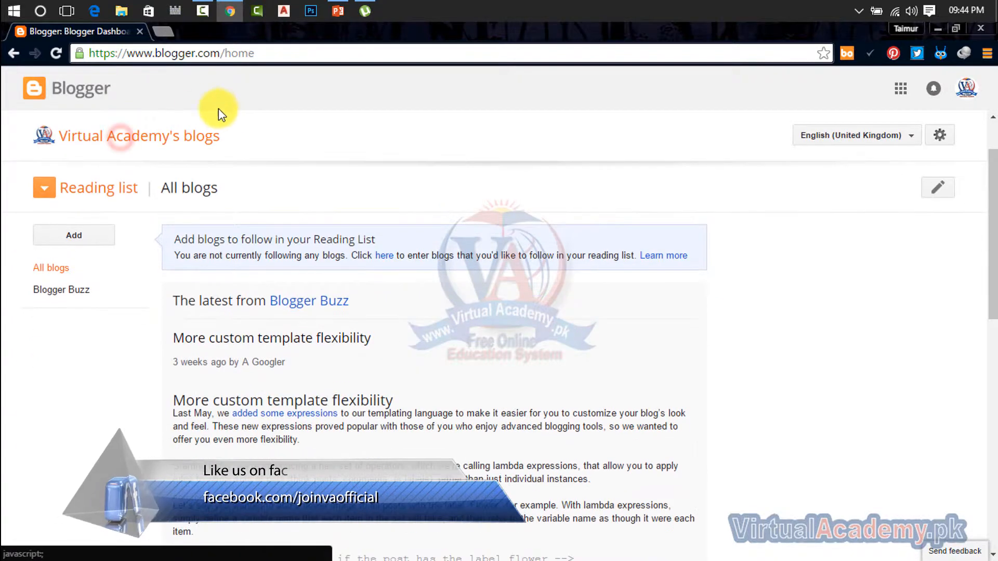
- Open the Virtual Academy blog's settings for posts, comments and sharing
left_click(155, 144)
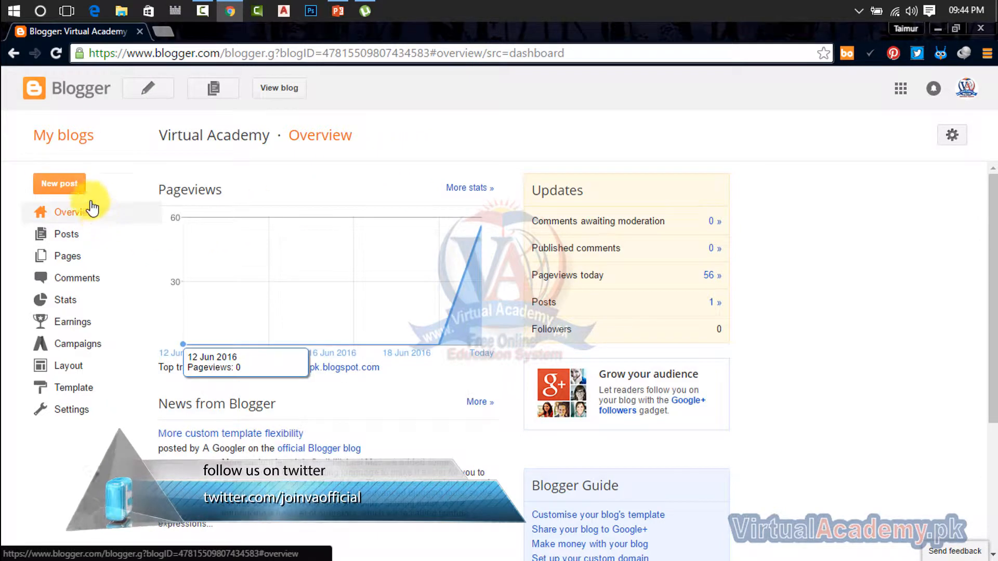
left_click(67, 412)
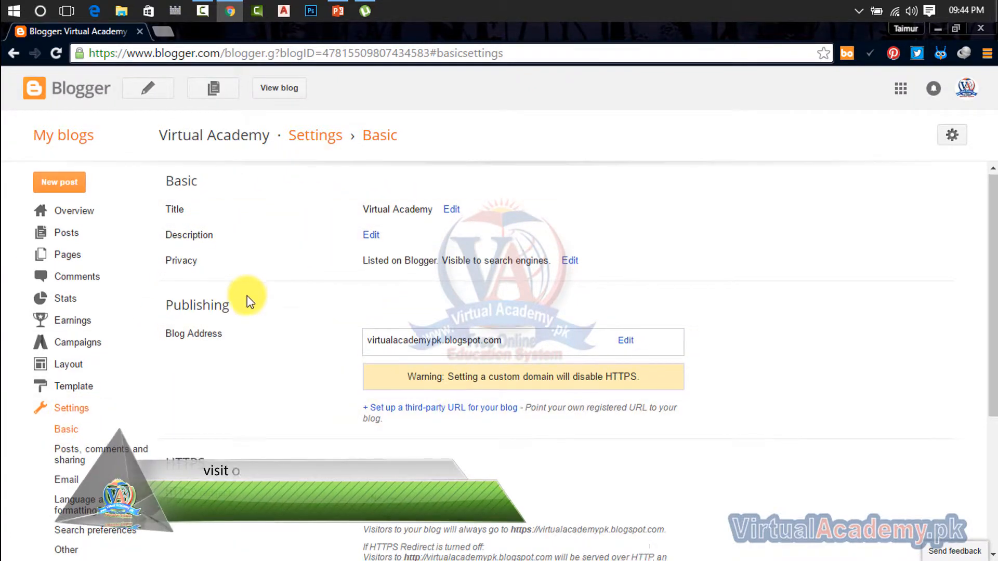
scroll(247, 295, "down", 3)
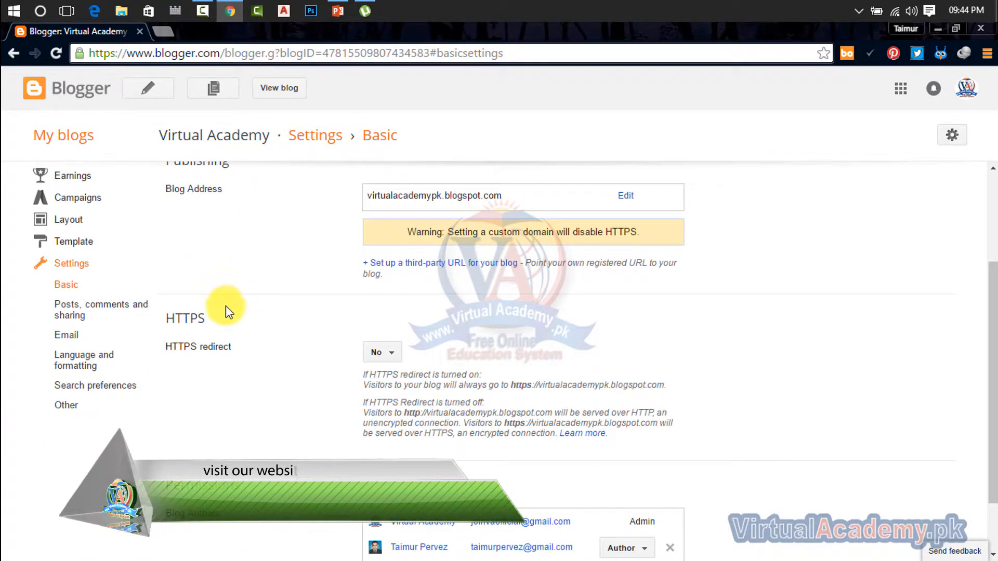
left_click(112, 312)
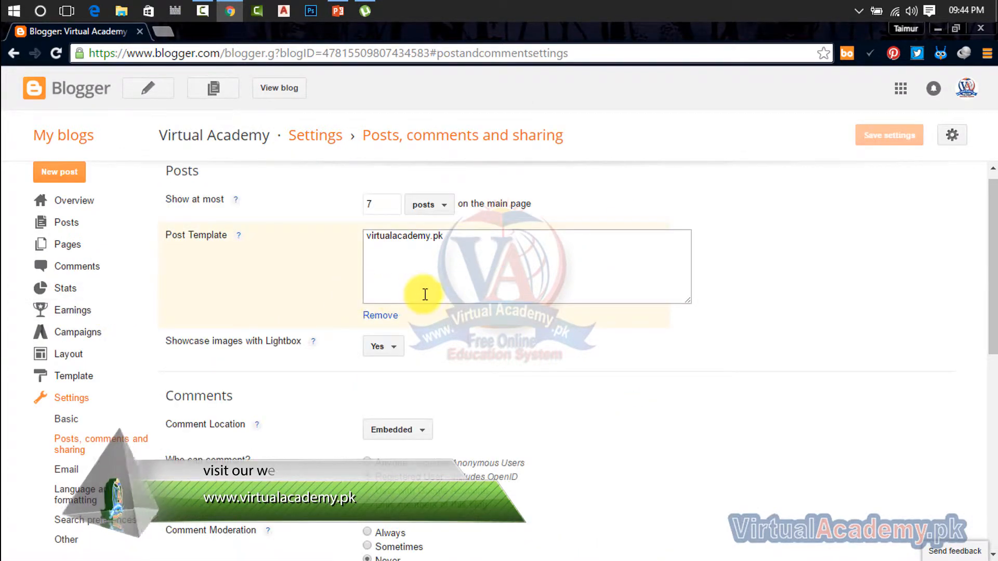
- Clear the text "virtualacademy.pk" from the post template
left_click_drag(470, 246, 233, 252)
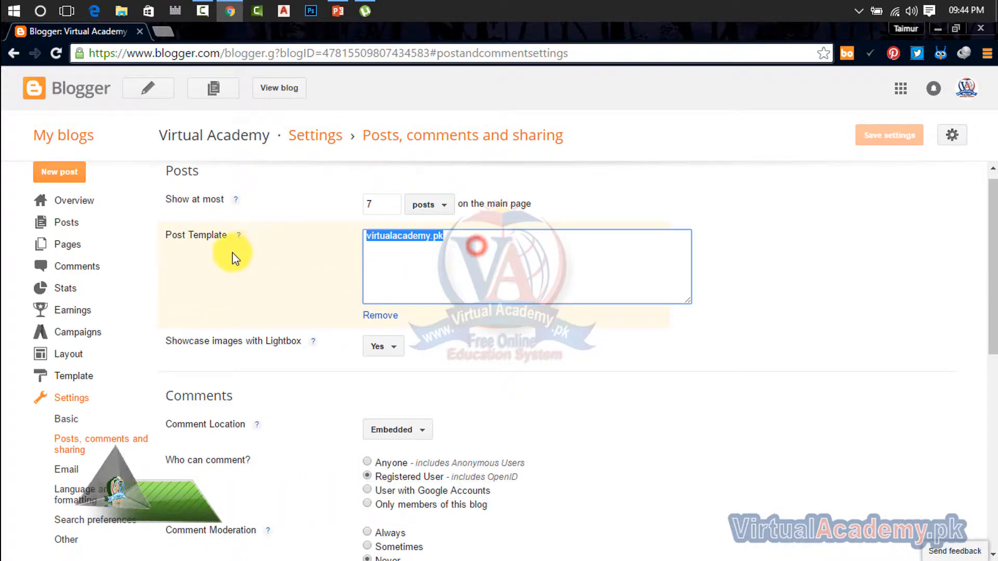
key("Delete")
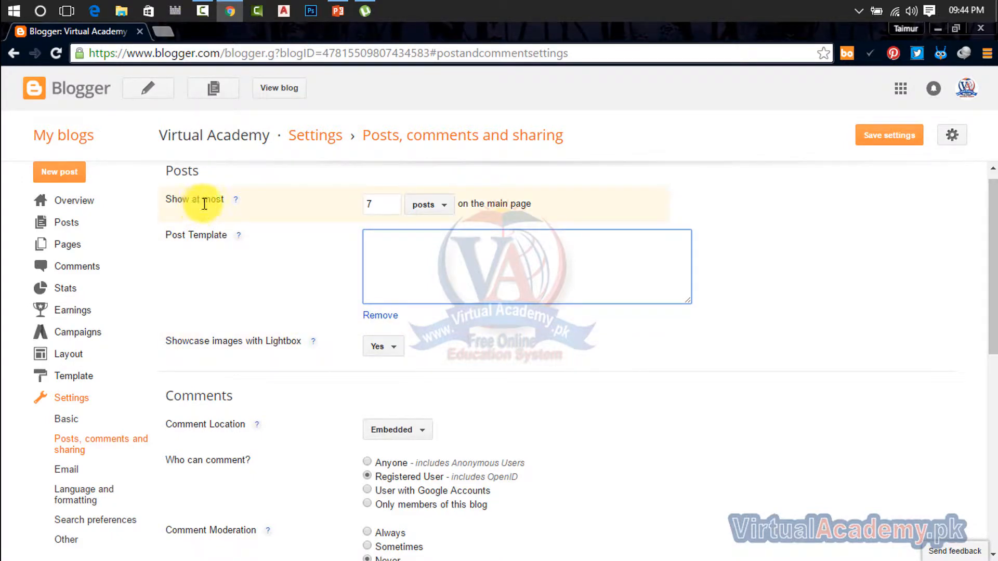
- Look over the Posts and Comments settings, including the maximum number of posts shown on the main page
left_click_drag(200, 173, 134, 201)
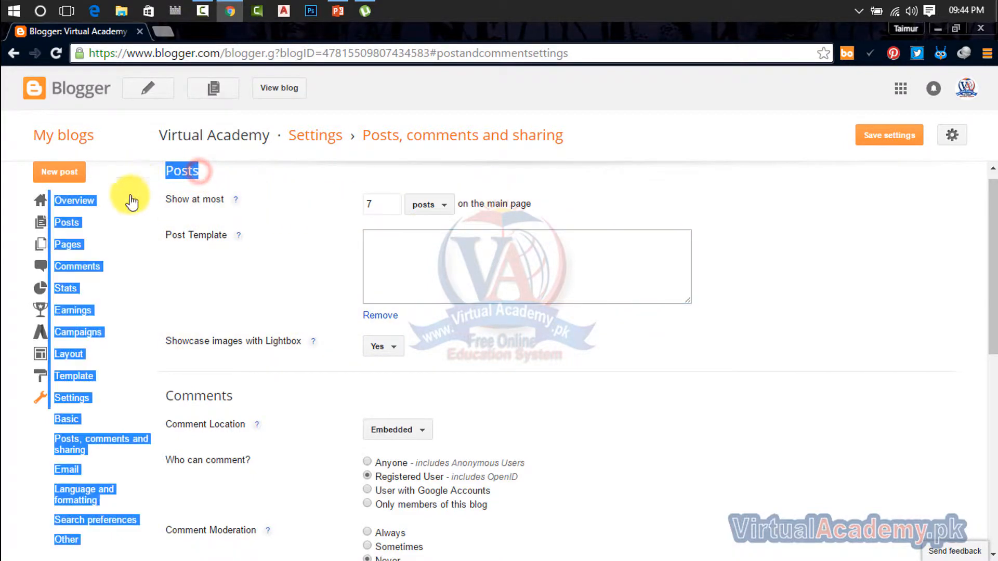
left_click(216, 175)
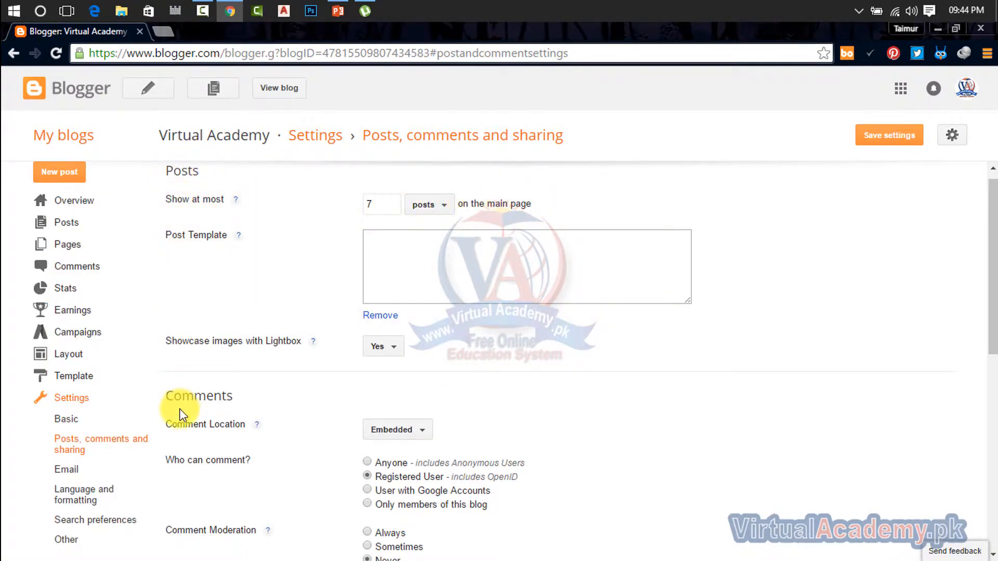
scroll(179, 413, "down", 8)
scroll(181, 410, "up", 8)
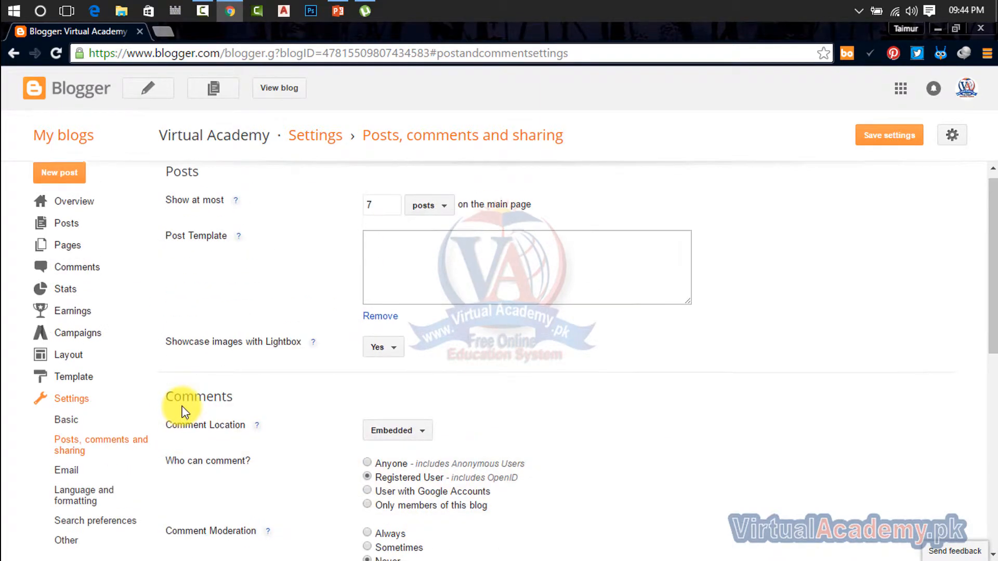
left_click_drag(205, 181, 168, 180)
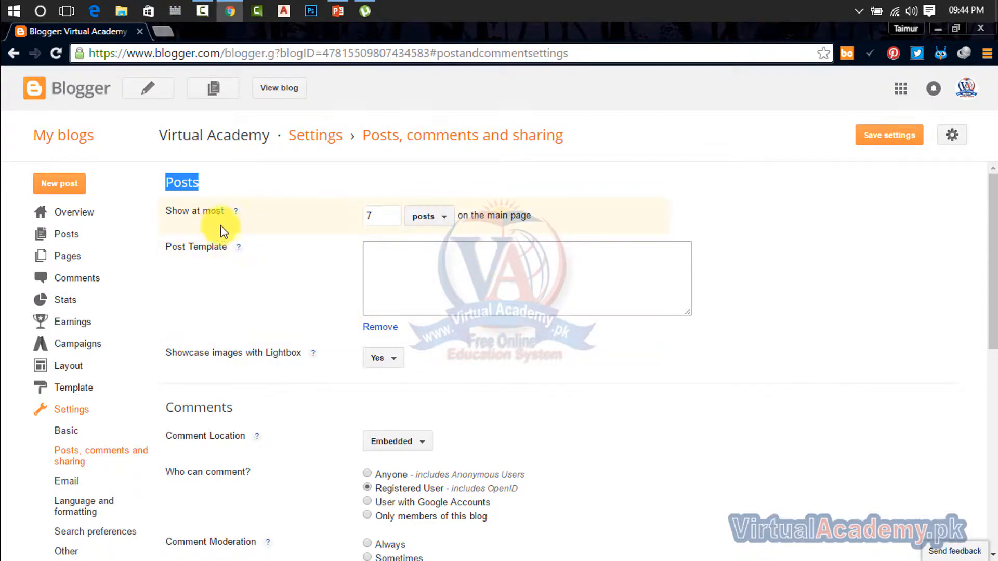
double_click(370, 216)
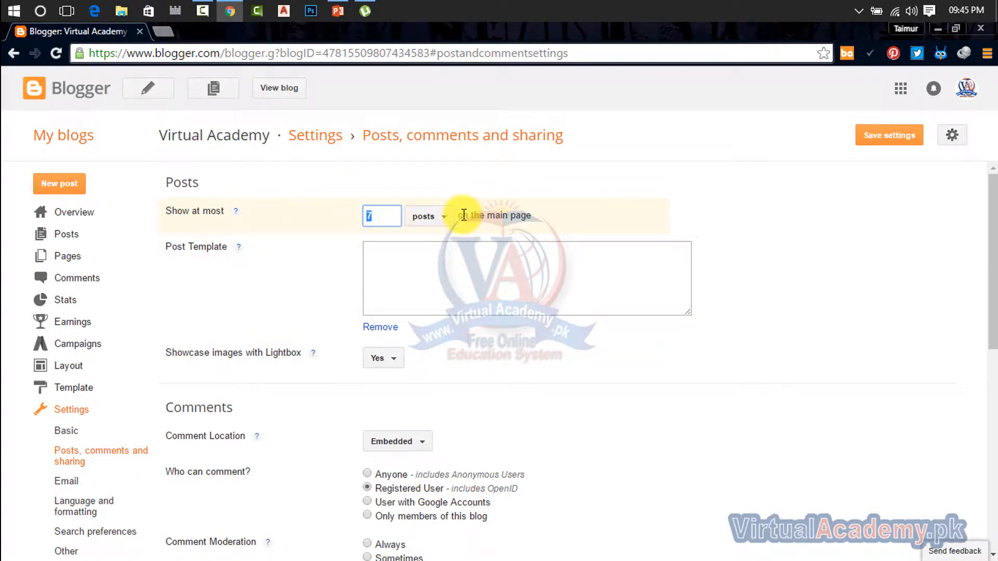
- View the live blog, open the full Virtual Academy post and examine it from its title to its comment form
left_click(283, 93)
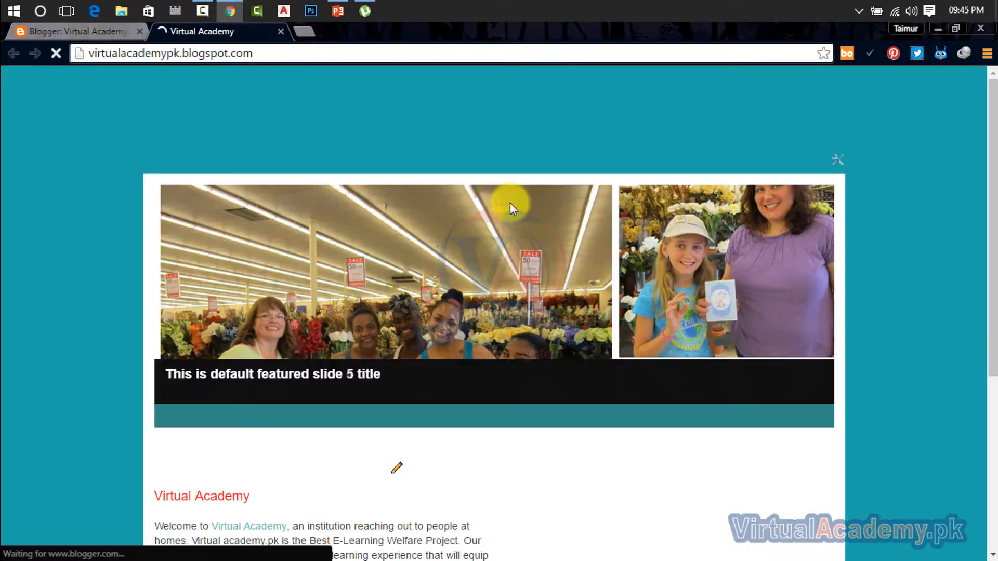
scroll(469, 315, "down", 4)
scroll(469, 315, "down", 2)
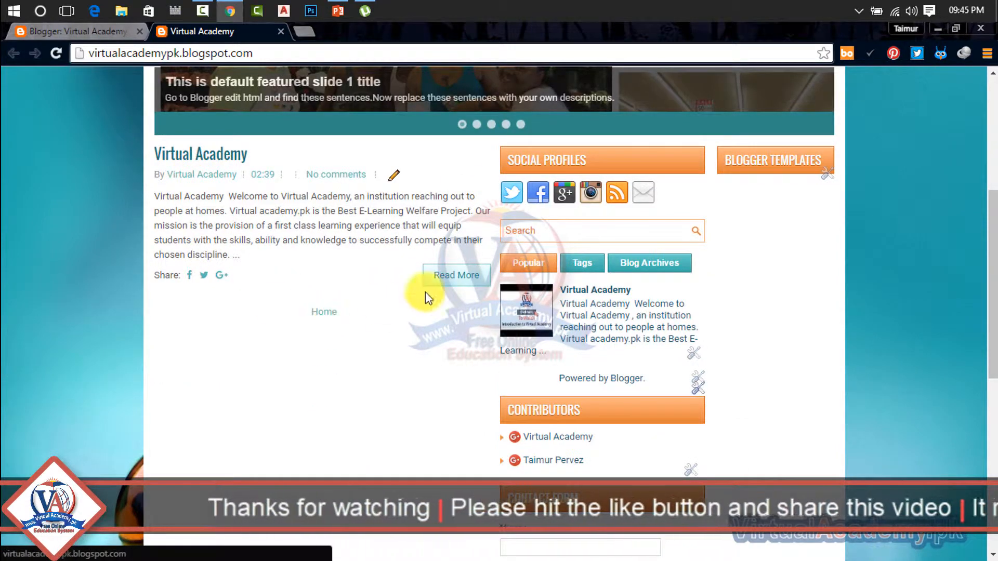
left_click(456, 275)
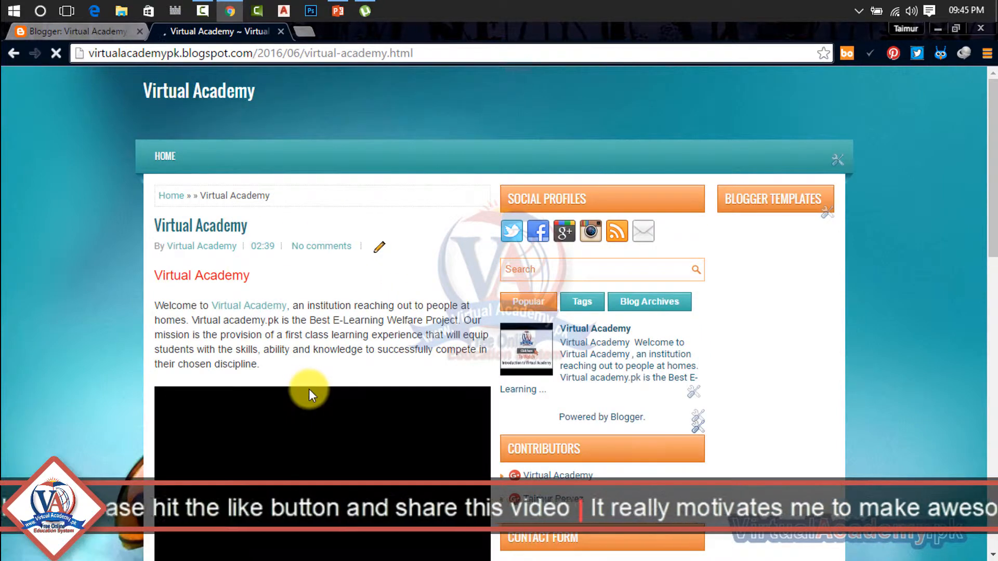
scroll(323, 342, "down", 5)
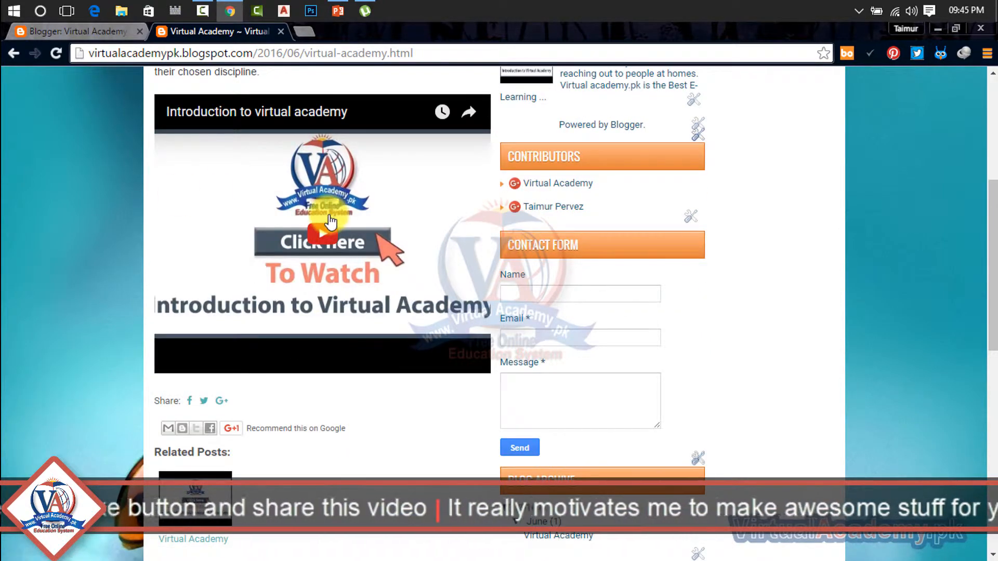
scroll(347, 221, "up", 4)
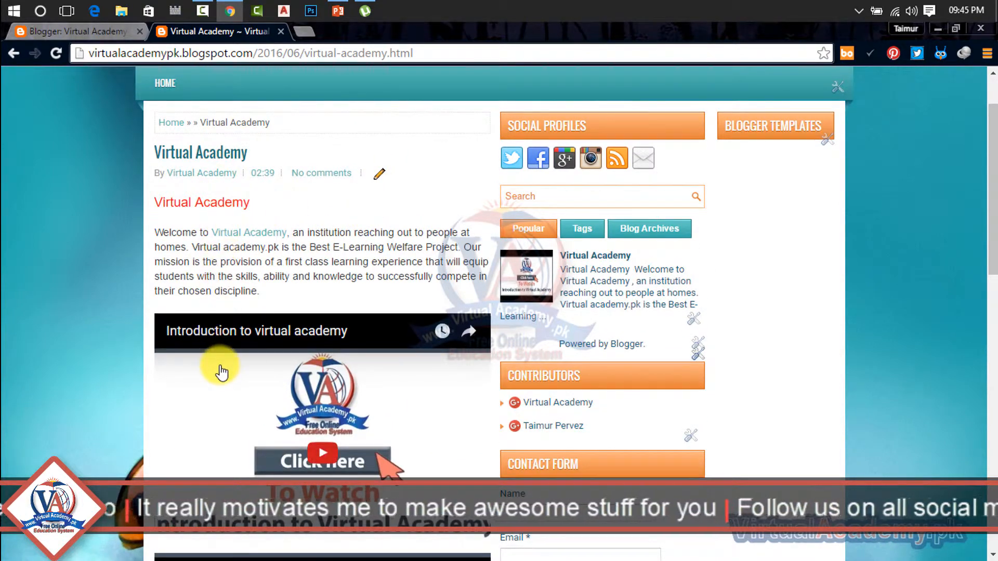
scroll(254, 397, "down", 7)
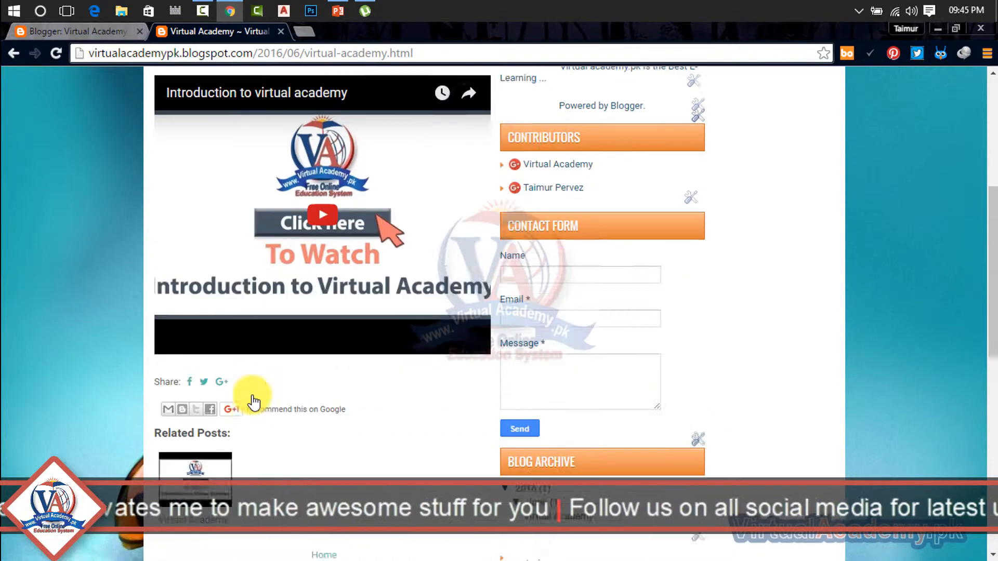
scroll(288, 385, "down", 8)
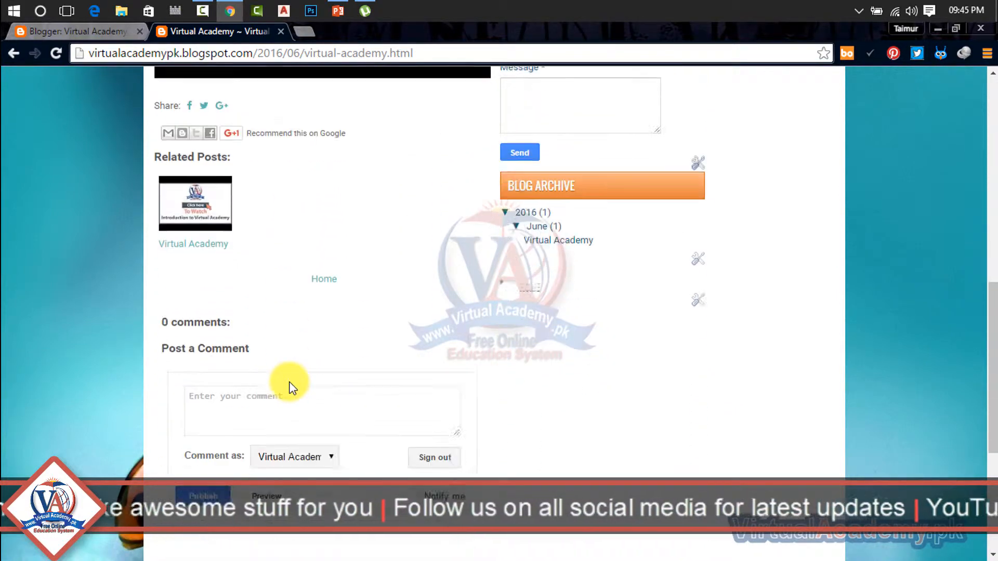
scroll(291, 388, "up", 15)
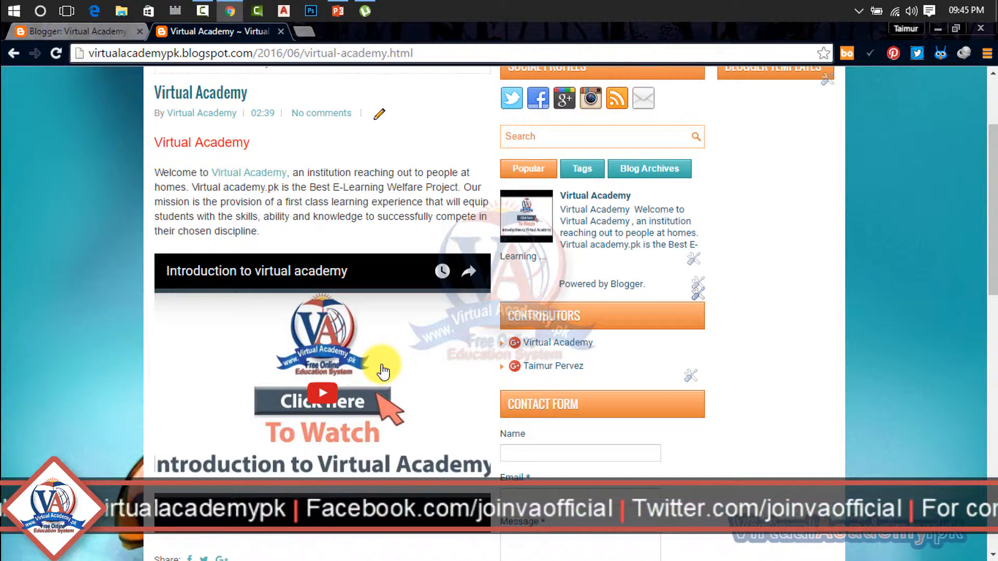
scroll(675, 333, "up", 3)
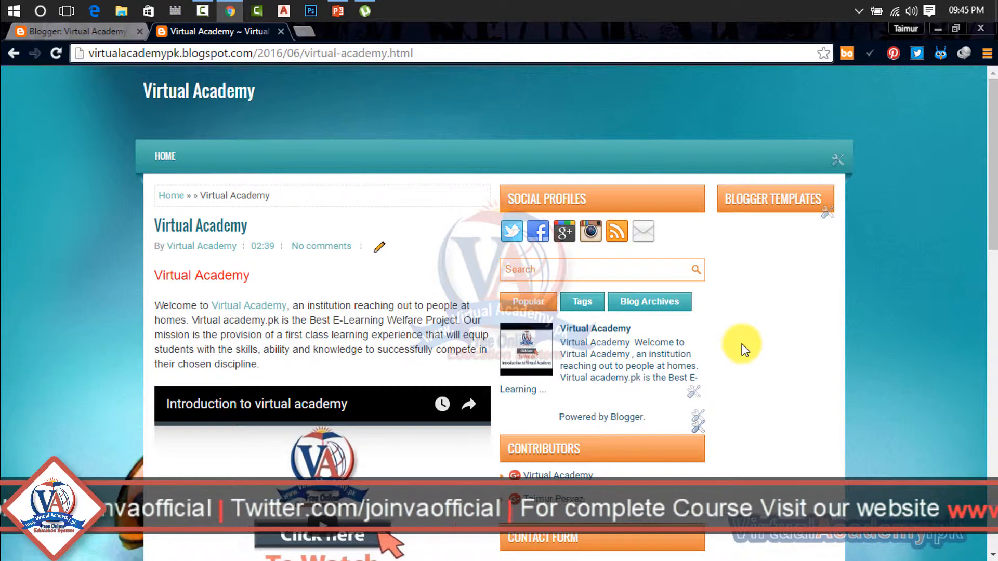
- Return to the blog's post settings and remove the post template
left_click(92, 26)
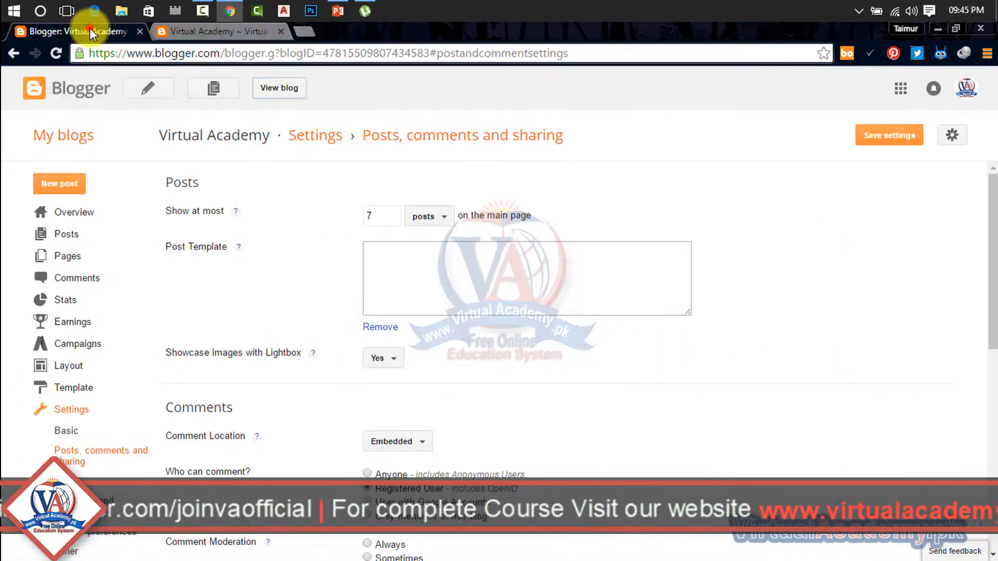
left_click(388, 214)
left_click_drag(389, 214, 348, 222)
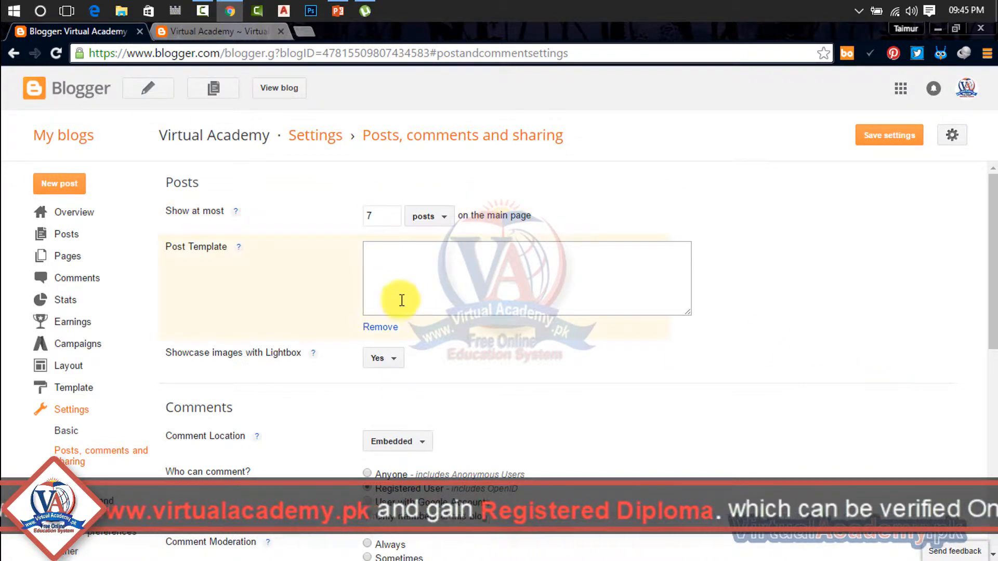
left_click(369, 327)
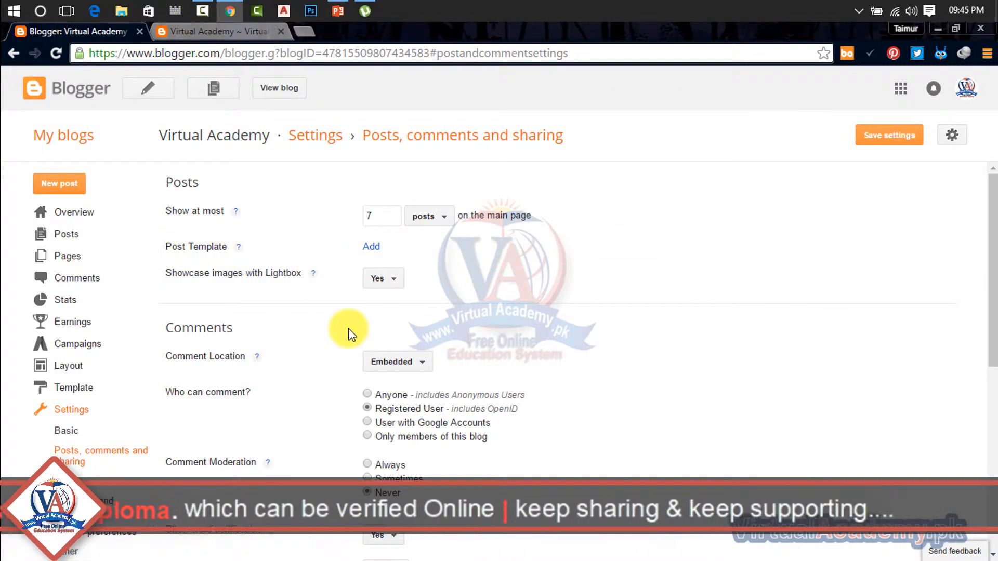
- Switch to the published Virtual Academy post and highlight its introductory paragraph
left_click(244, 32)
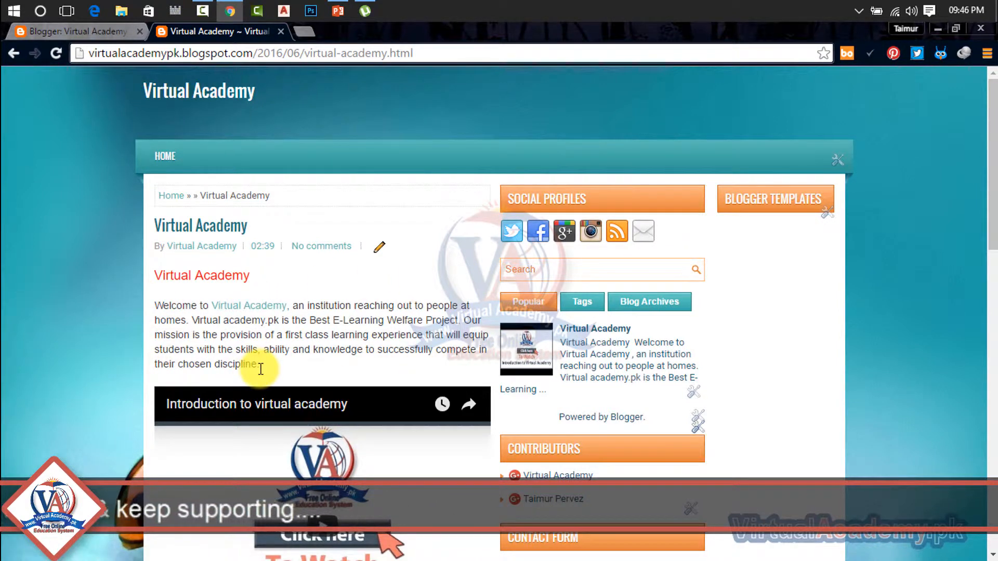
left_click_drag(264, 364, 155, 319)
left_click(276, 359)
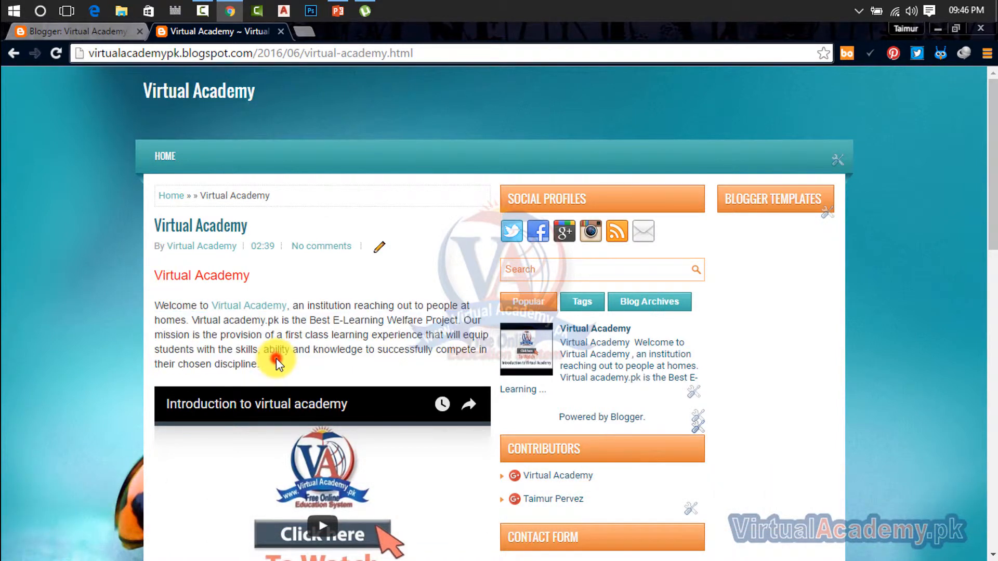
left_click_drag(276, 357, 145, 299)
left_click(287, 358)
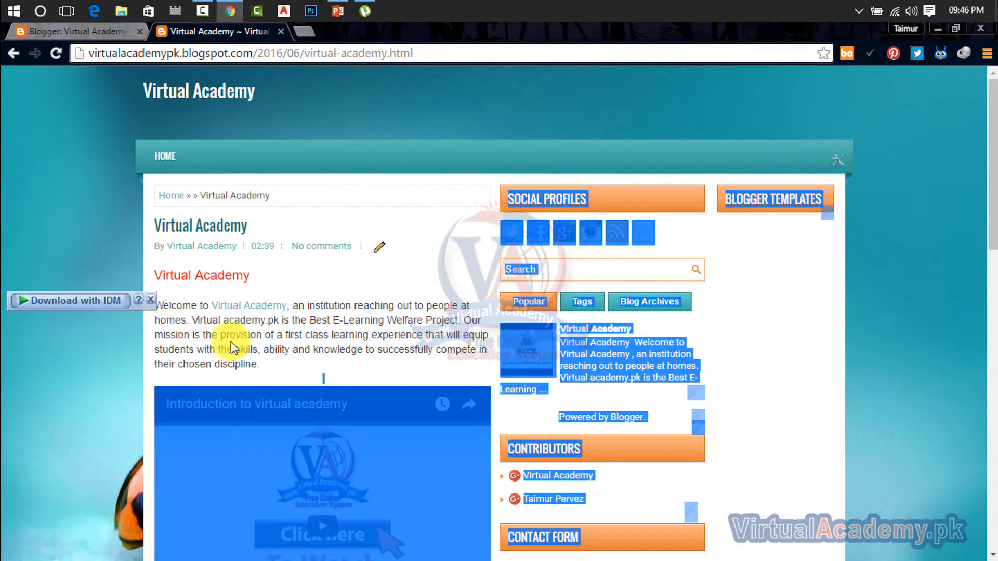
left_click(231, 341)
left_click_drag(261, 370, 155, 305)
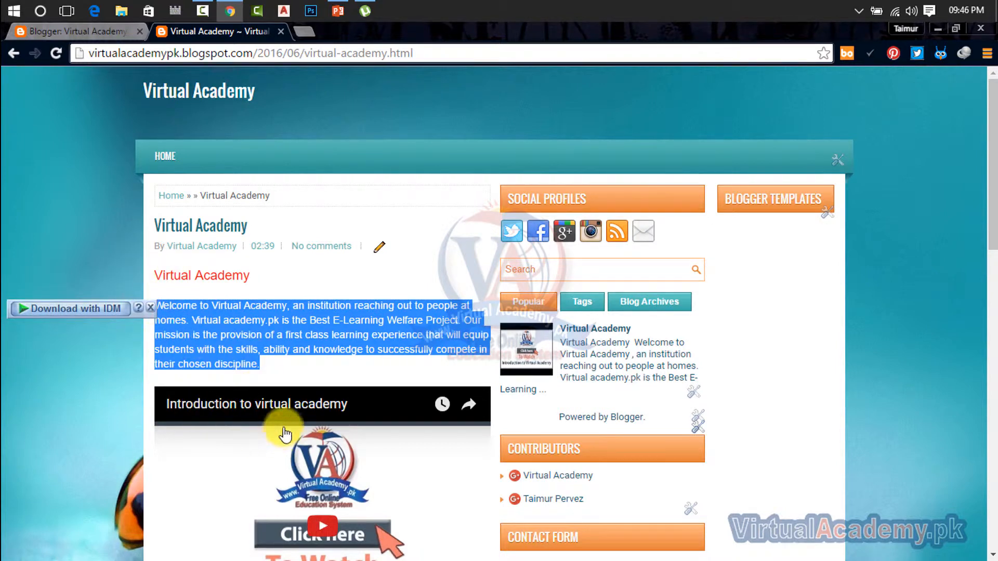
- Back in the blog settings, add a blank post template and remove it again
left_click(80, 31)
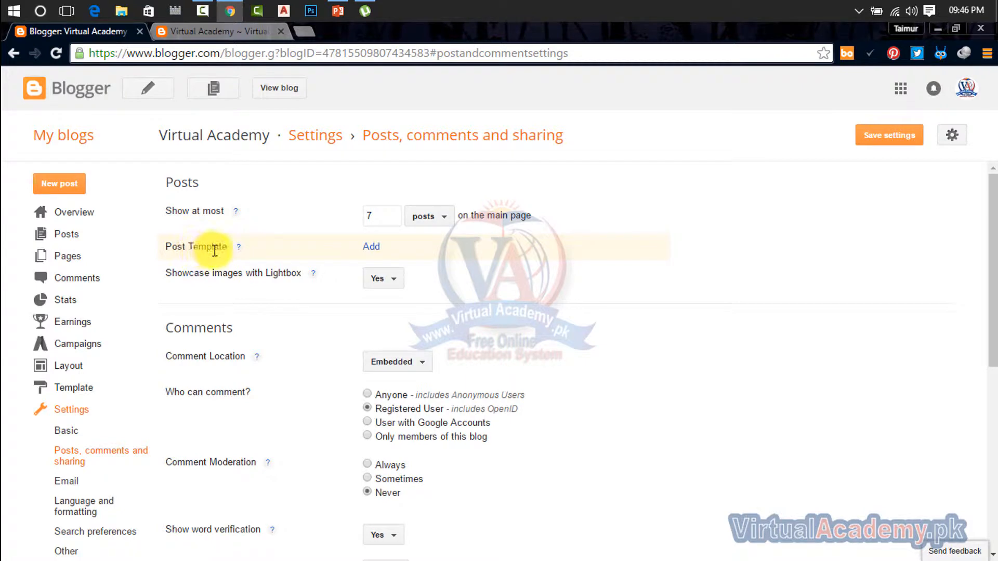
left_click(370, 247)
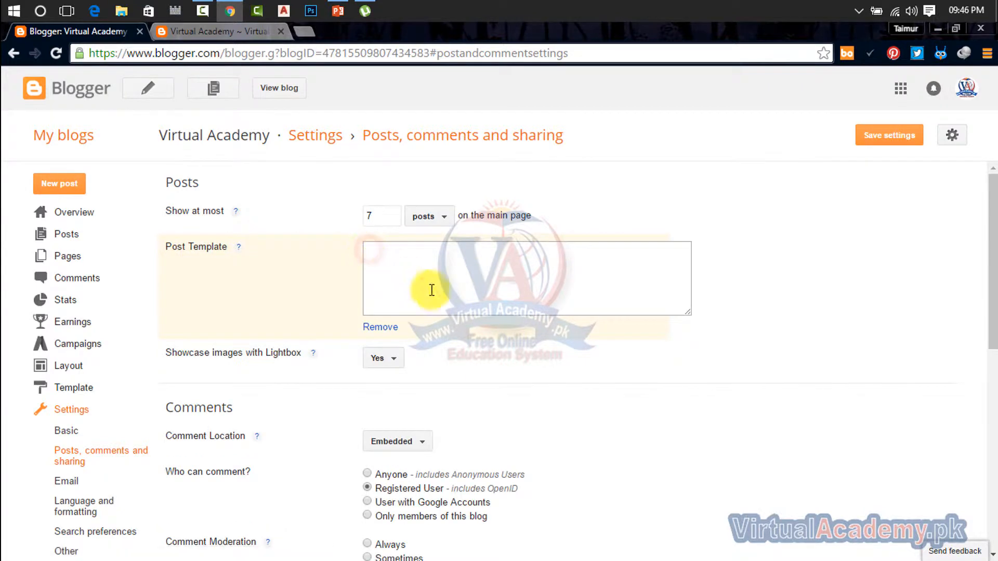
left_click(368, 246)
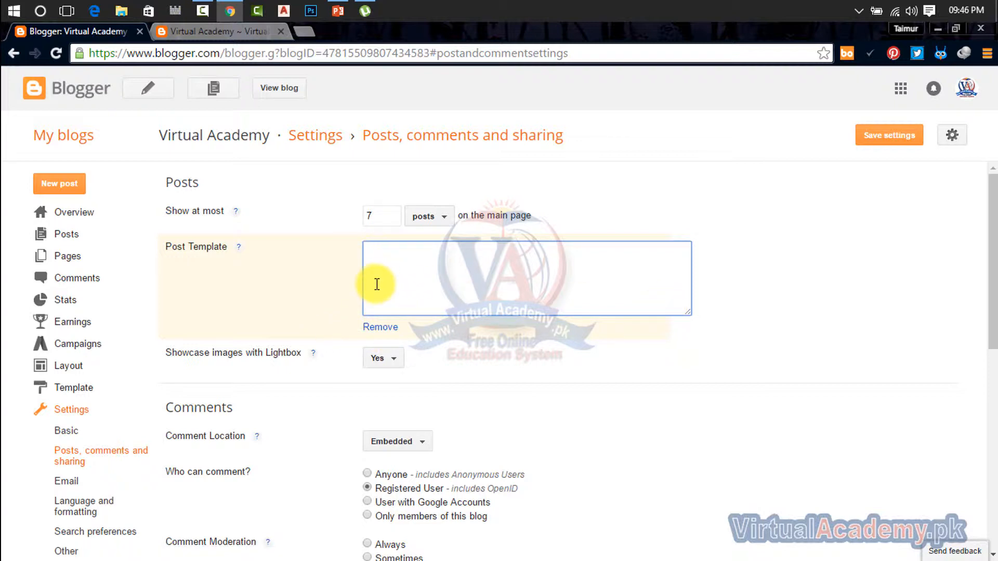
left_click(380, 329)
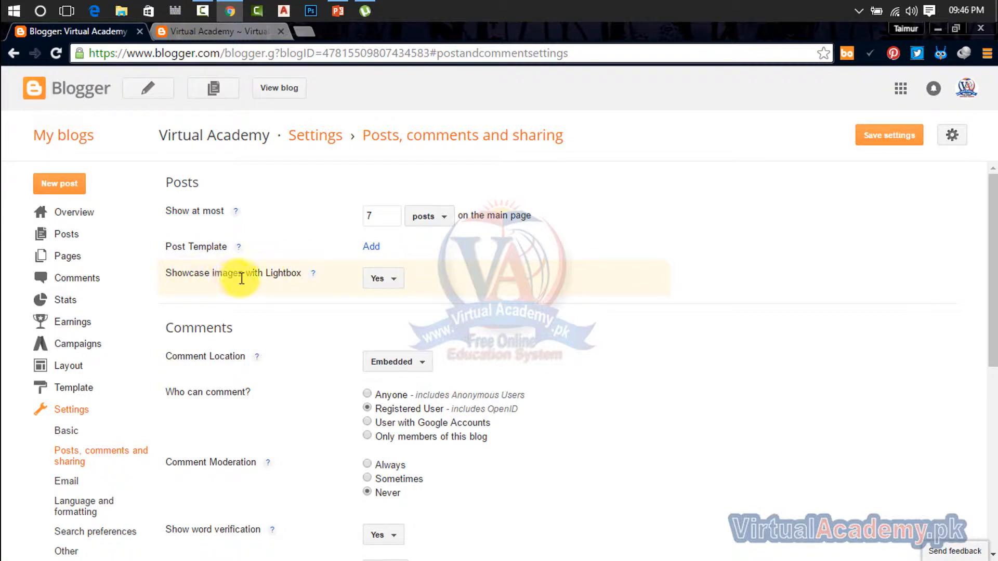
- Check the options for showcasing images with Lightbox, and look through the published post down to its comments section
left_click(383, 285)
left_click(383, 284)
left_click(199, 32)
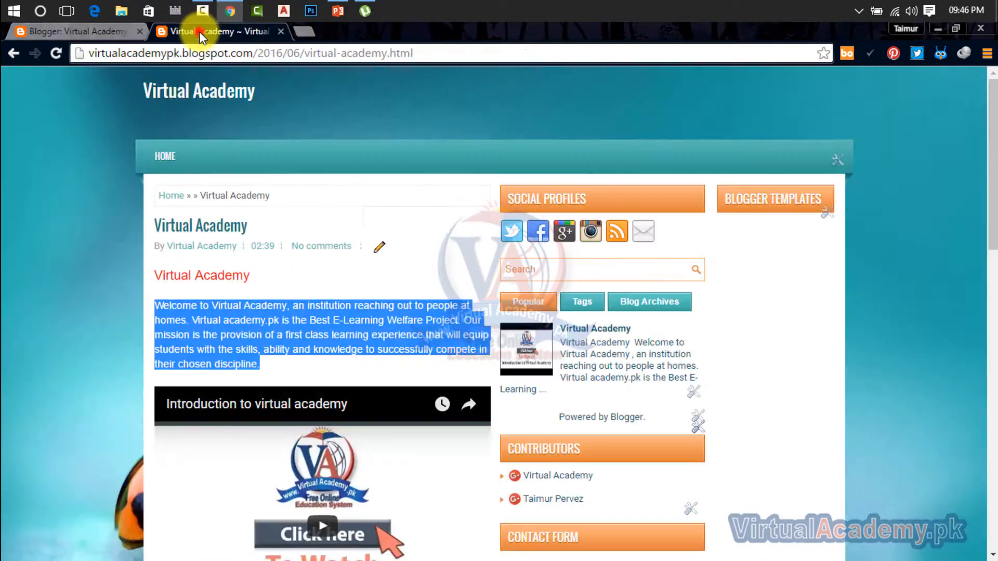
triple_click(419, 264)
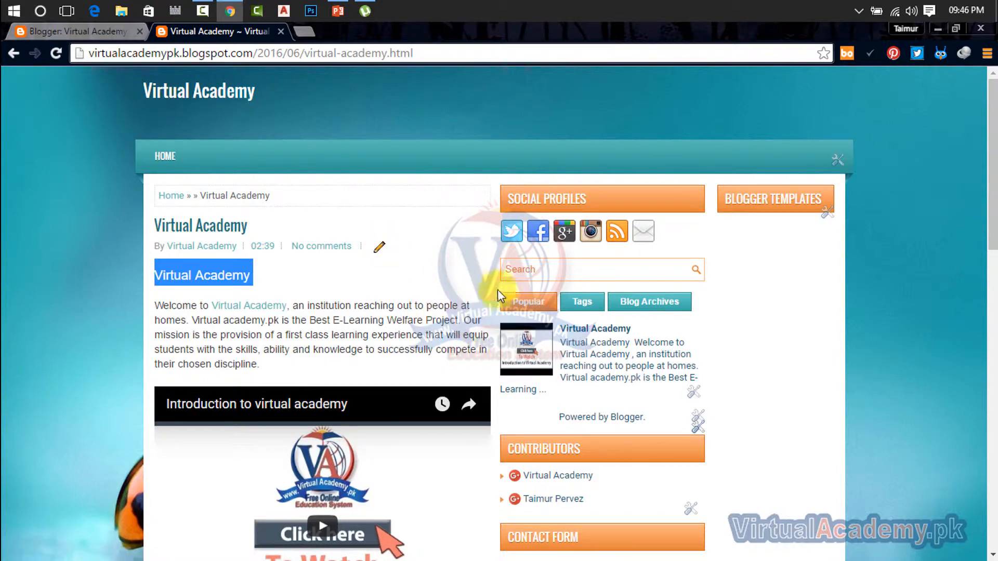
scroll(411, 338, "down", 4)
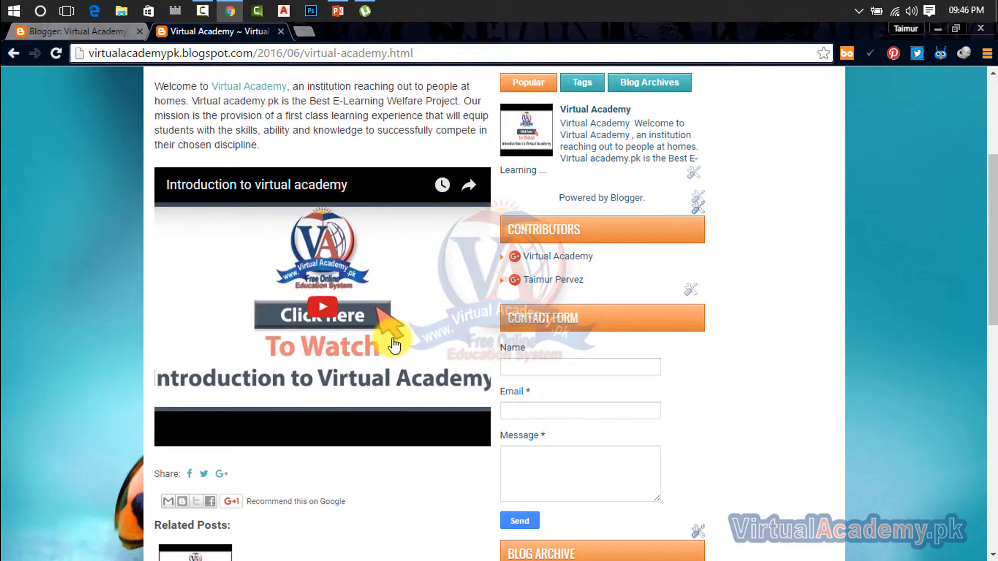
scroll(364, 364, "down", 5)
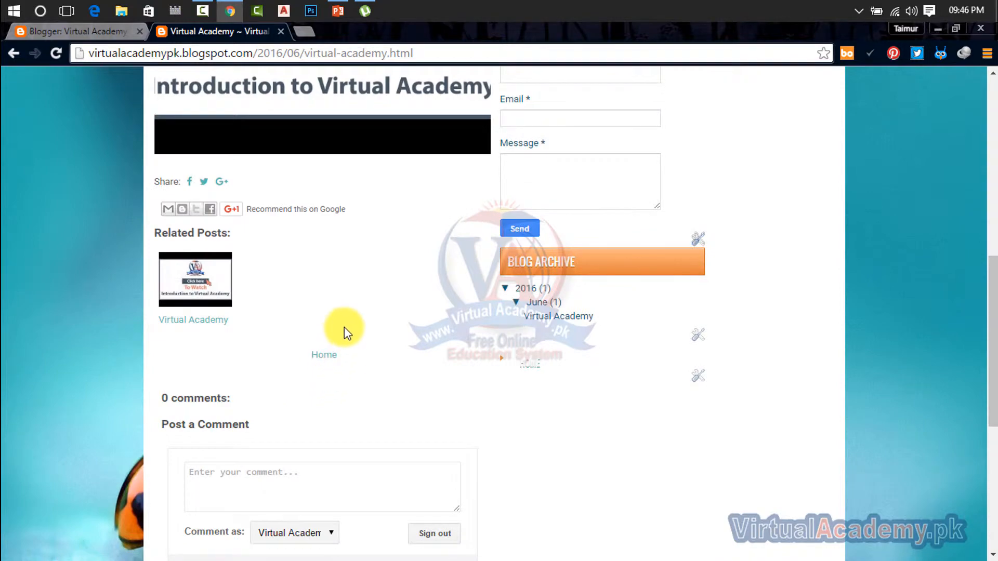
- Finish viewing the published post, then in the blog settings switch Showcase images with Lightbox to No and back to Yes
scroll(344, 327, "down", 6)
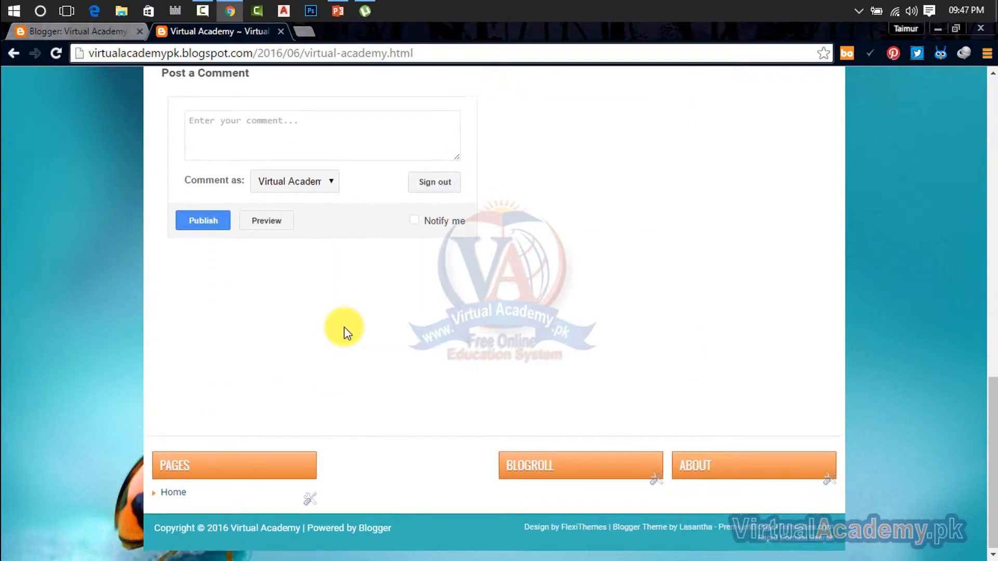
scroll(344, 326, "up", 15)
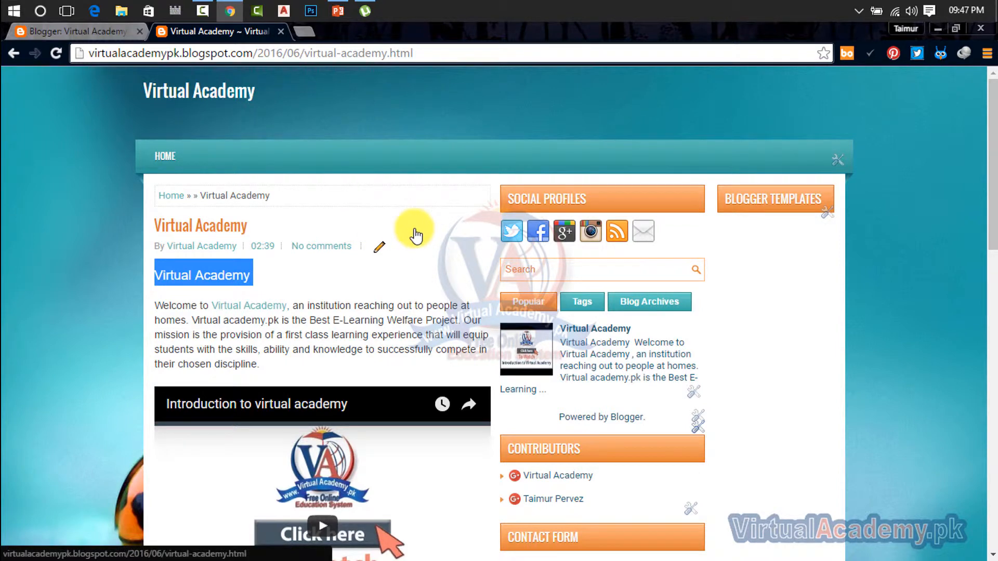
left_click(77, 33)
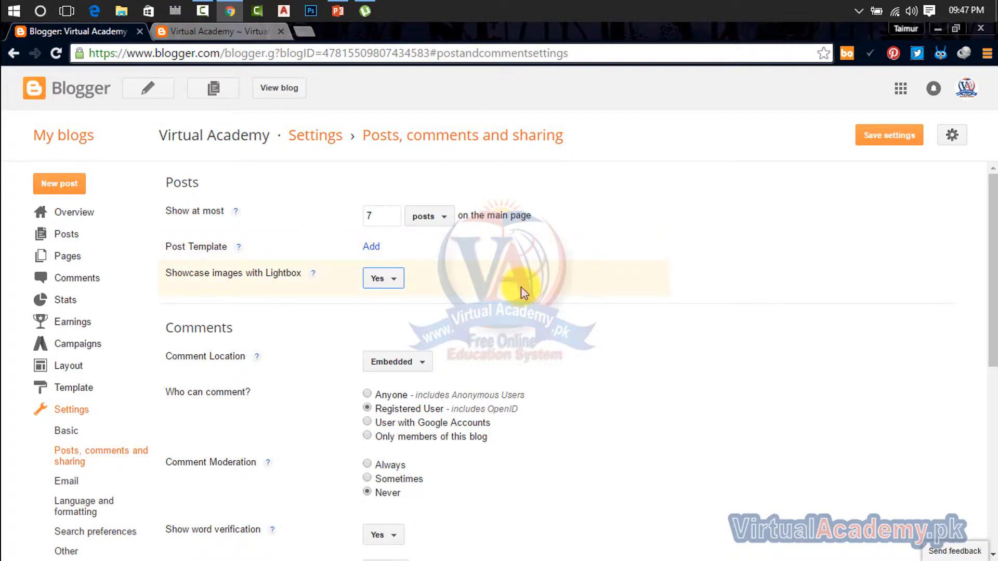
left_click(383, 281)
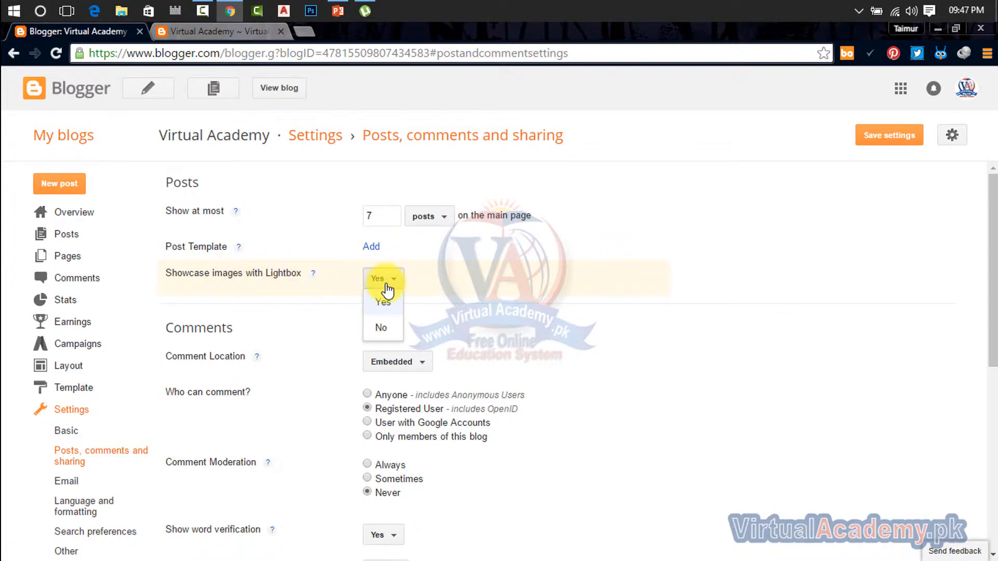
left_click(382, 331)
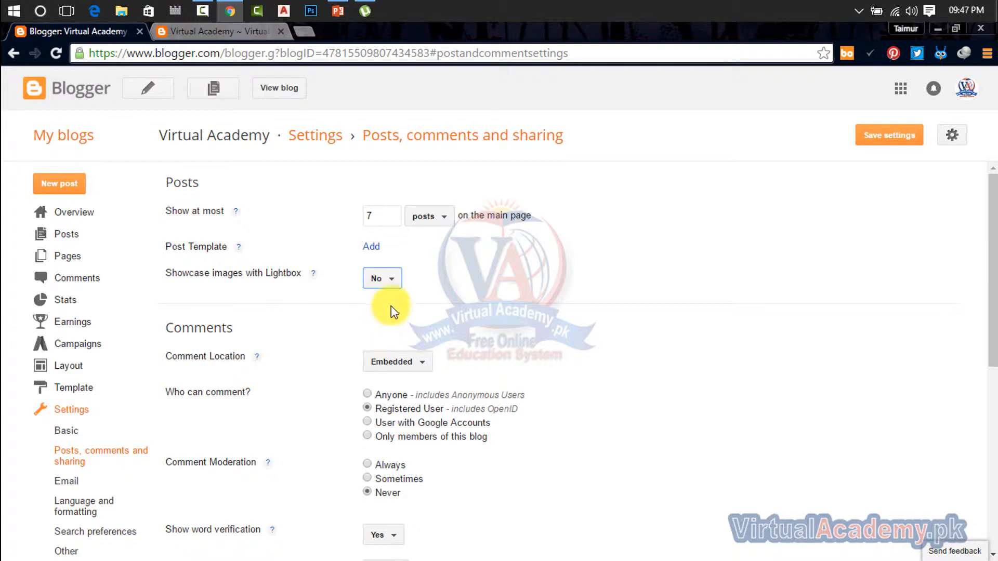
left_click(382, 279)
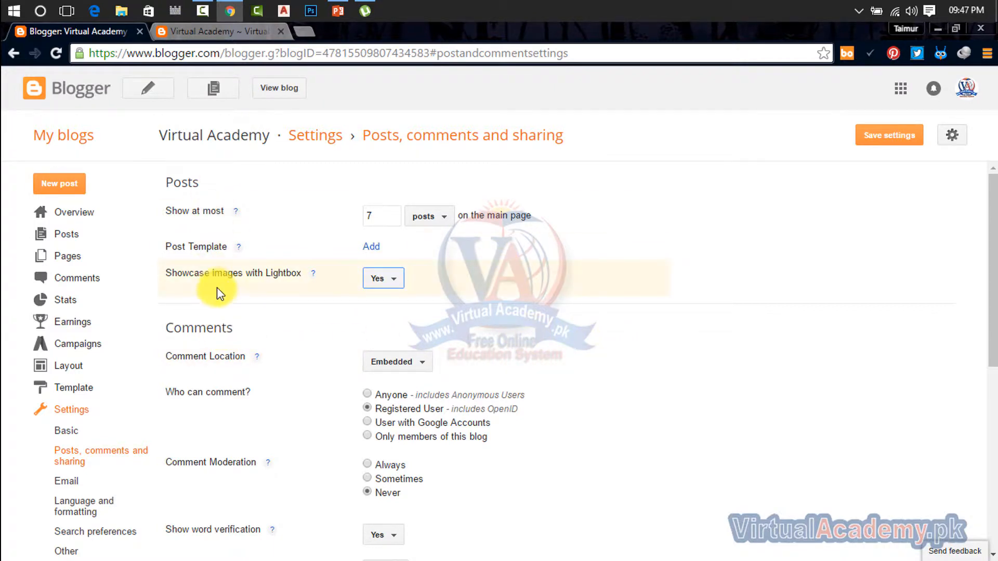
- Look over the Comments settings, and examine the comment form below the published Virtual Academy post
mouse_move(221, 333)
left_mouse_down()
mouse_move(142, 329)
mouse_move(211, 333)
left_mouse_up()
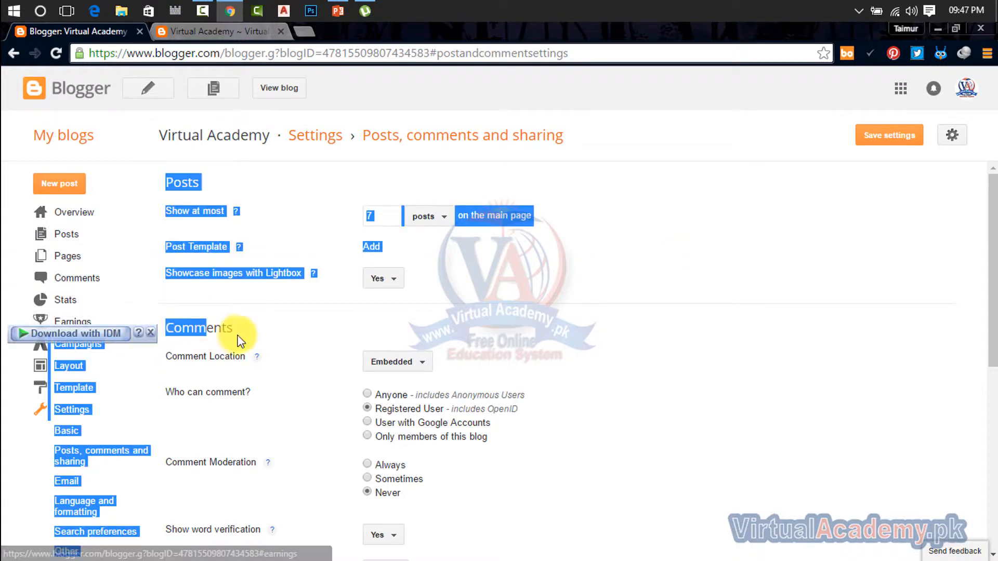
left_click(239, 333)
scroll(240, 336, "down", 3)
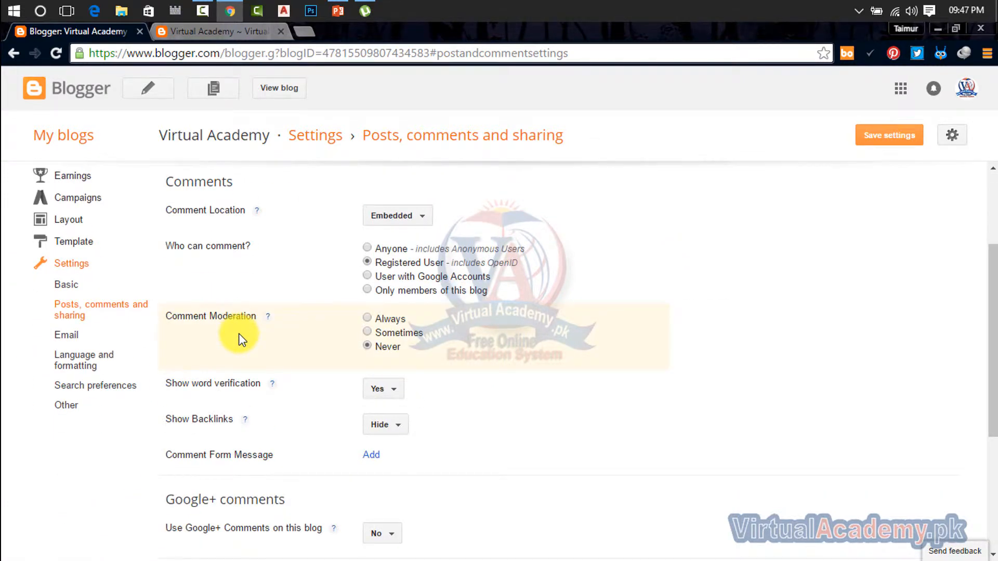
scroll(205, 317, "up", 3)
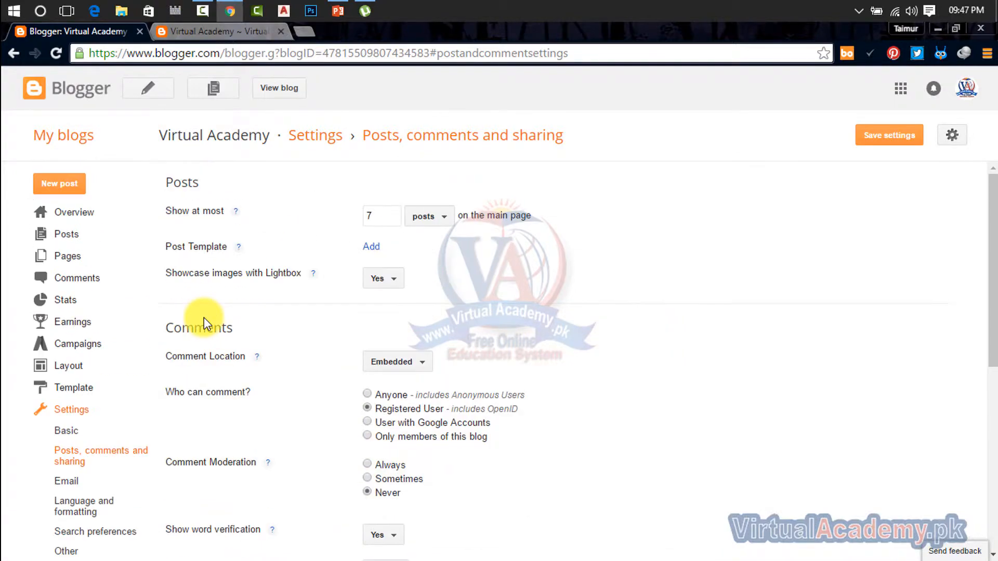
left_click(238, 36)
scroll(273, 452, "down", 15)
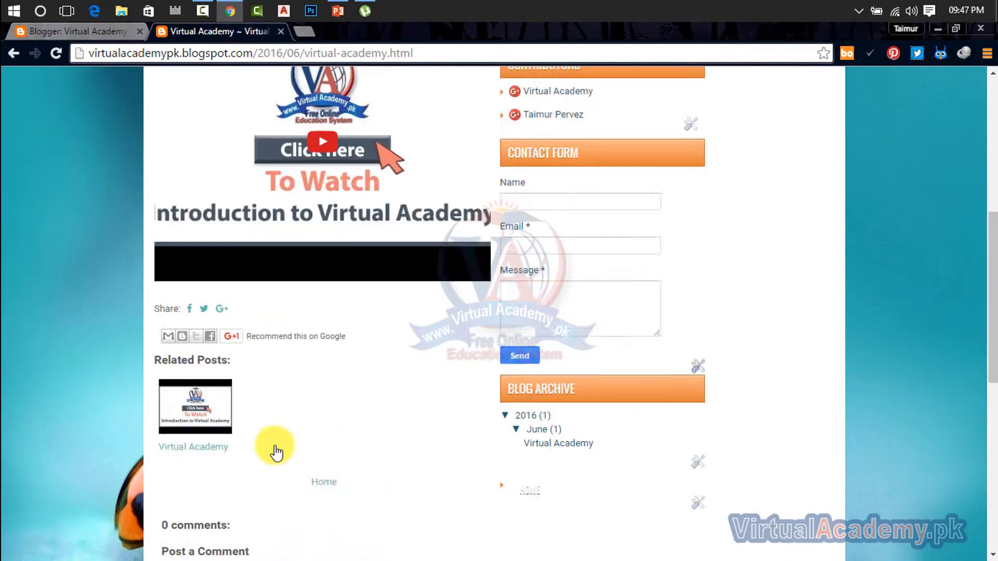
left_click(280, 132)
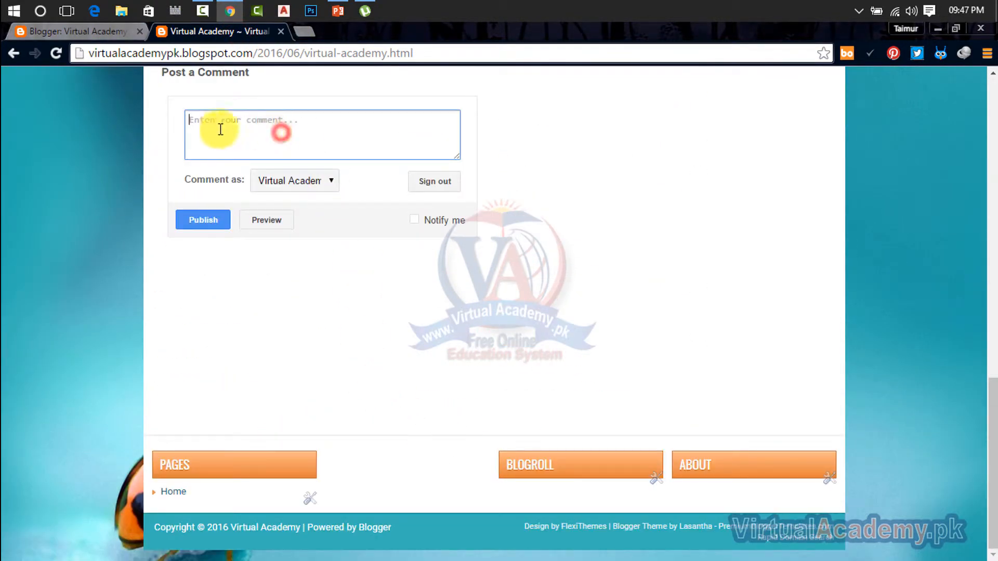
scroll(203, 156, "up", 3)
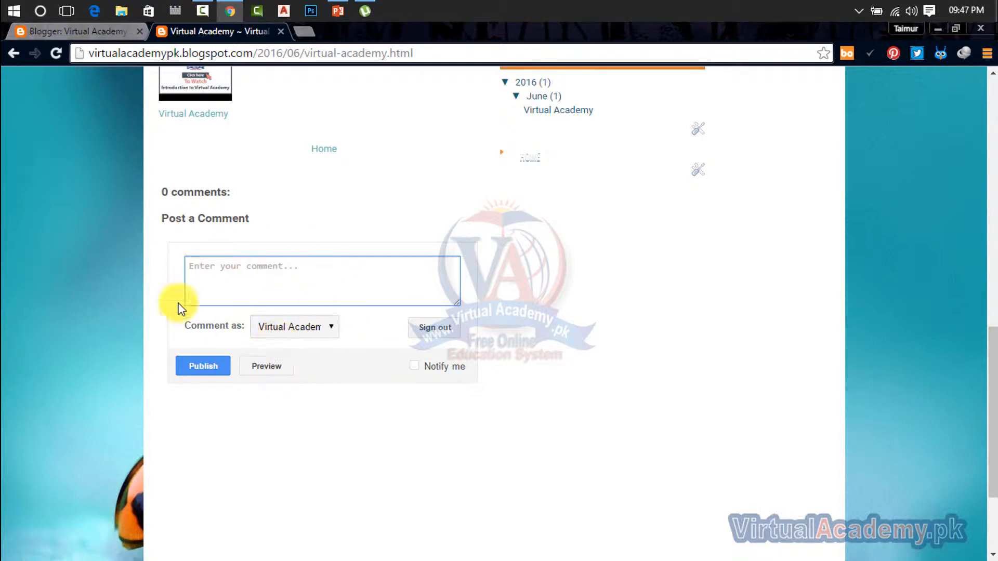
- Compare the Comments settings with the published post, viewing it from its heading down to the embedded comment form
left_click(106, 32)
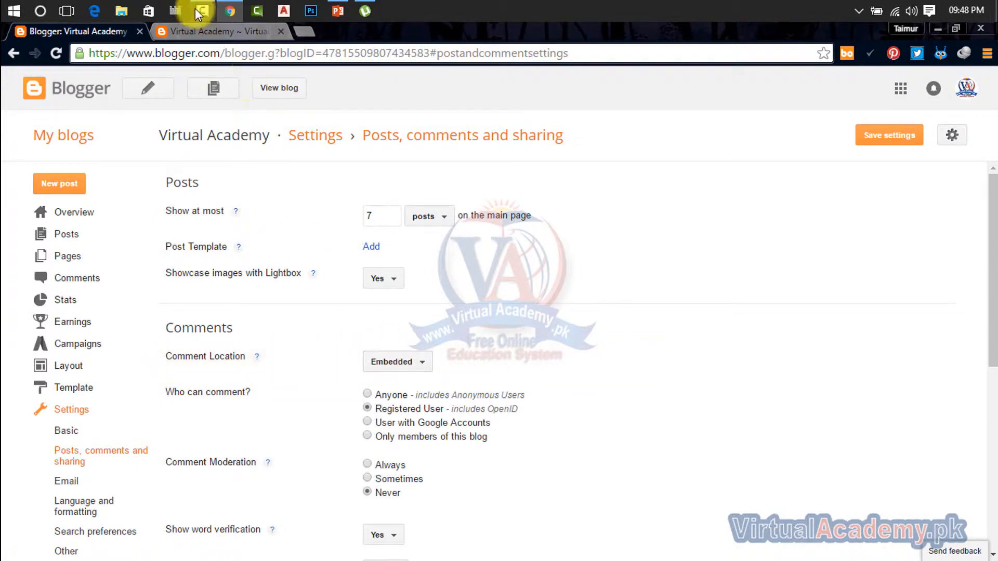
left_click(197, 30)
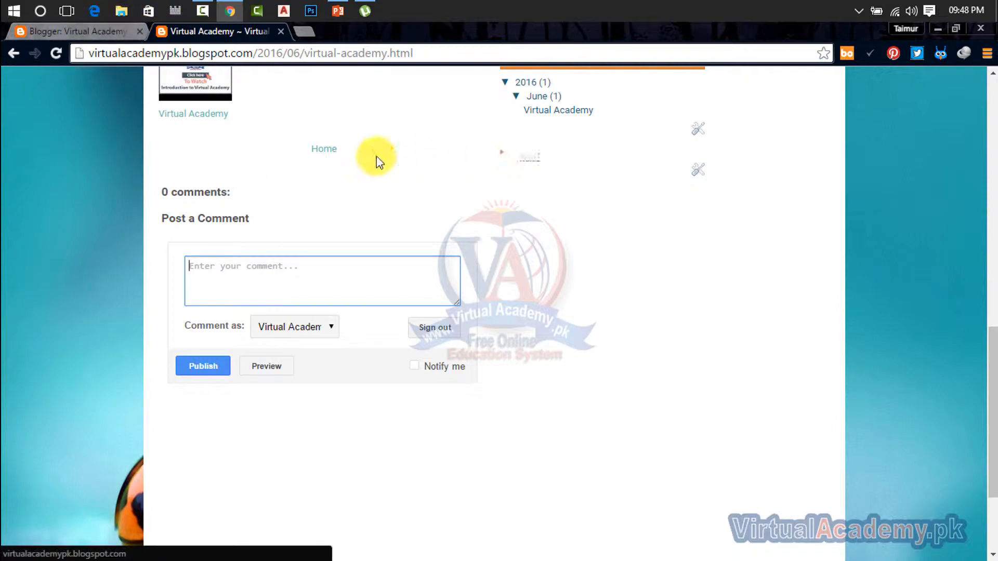
scroll(462, 212, "up", 7)
scroll(463, 208, "up", 7)
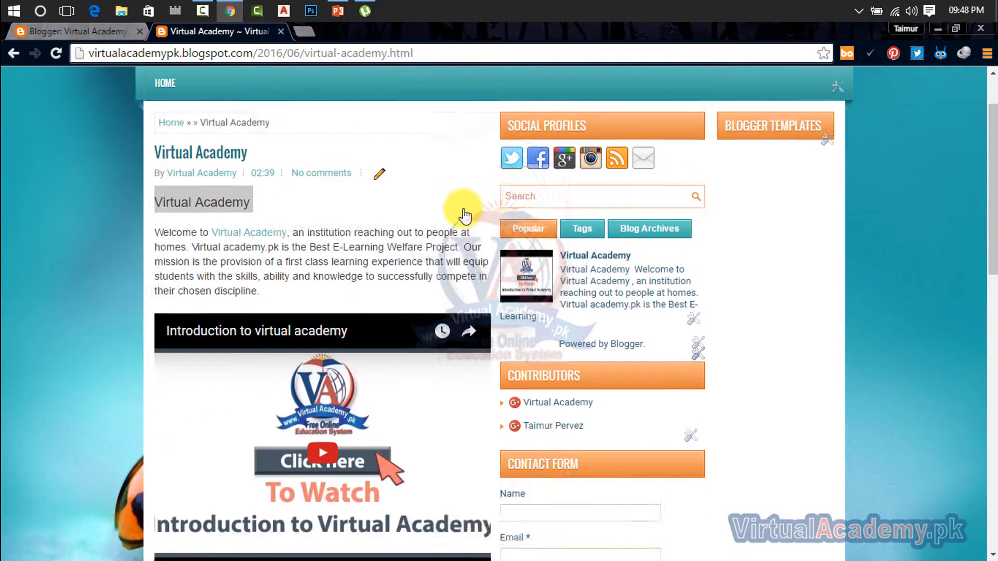
scroll(463, 208, "down", 5)
scroll(368, 414, "down", 7)
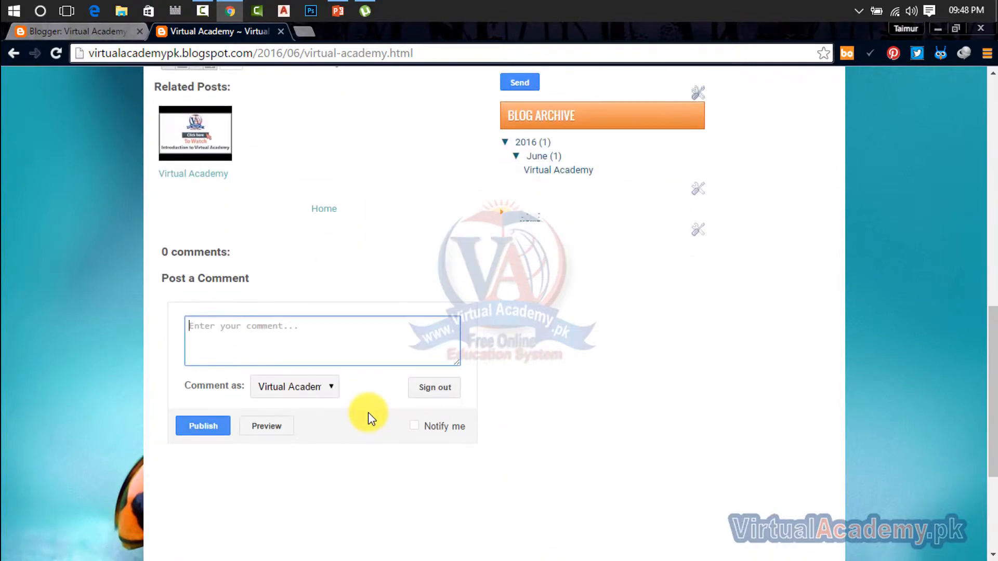
scroll(368, 413, "up", 7)
scroll(354, 410, "down", 7)
- Set the blog's Comment Location to Full page, comparing with the published post, and save the settings
left_click(71, 32)
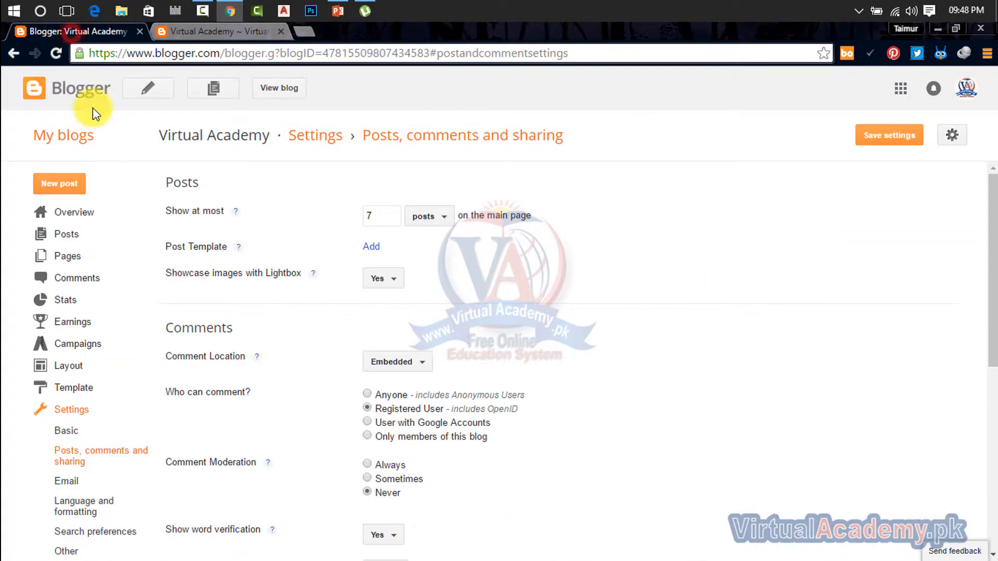
left_click(417, 365)
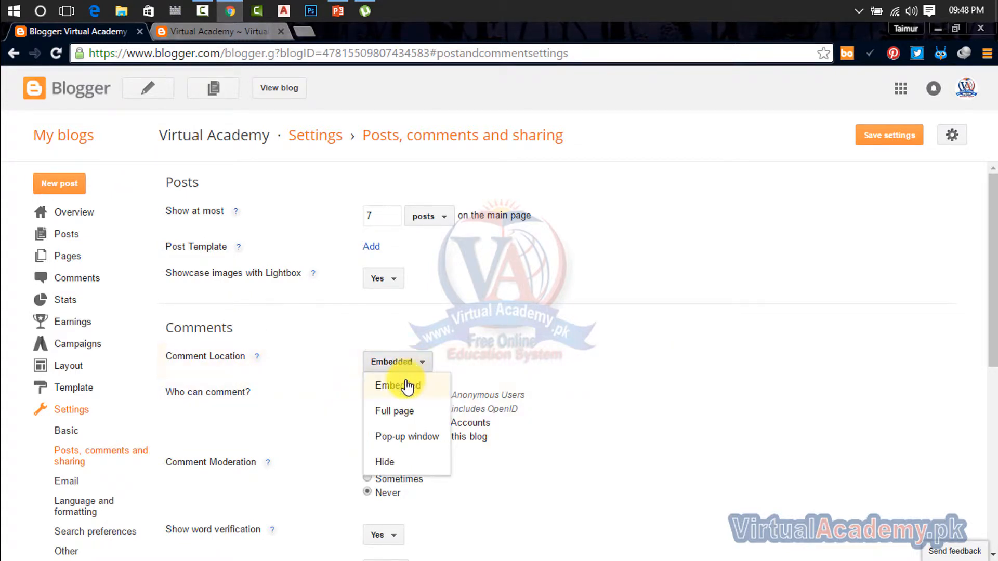
left_click(230, 32)
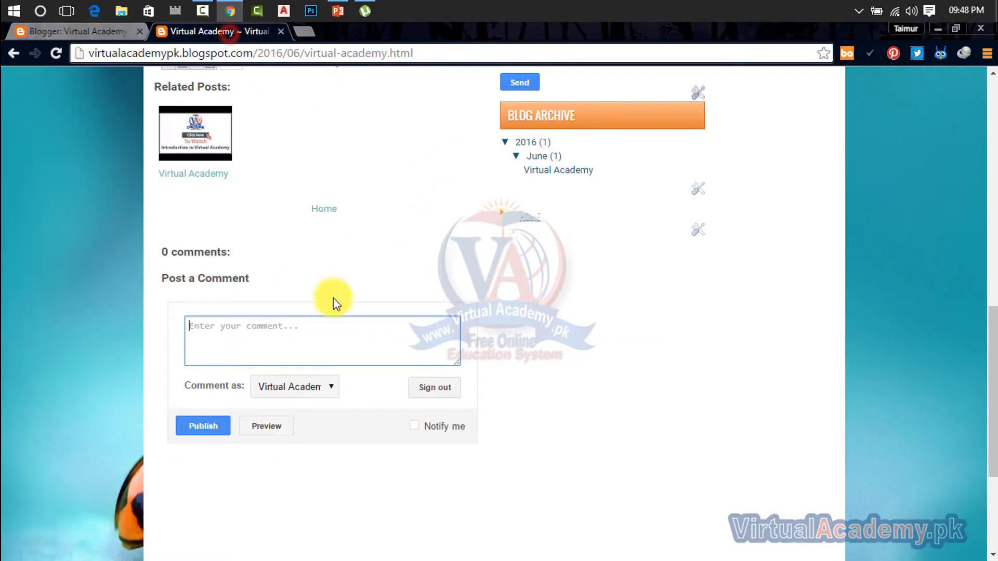
left_click(104, 31)
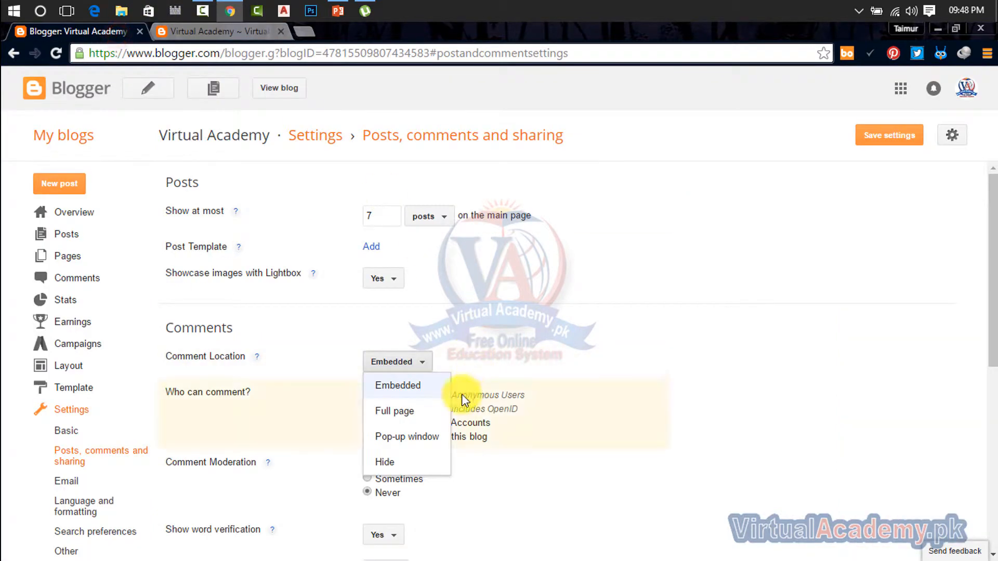
left_click(413, 416)
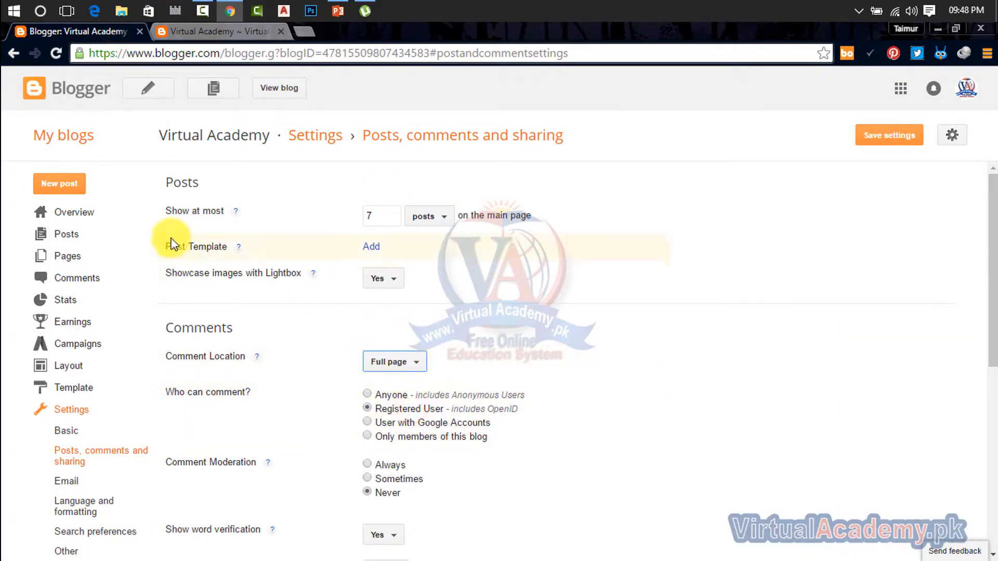
left_click(179, 32)
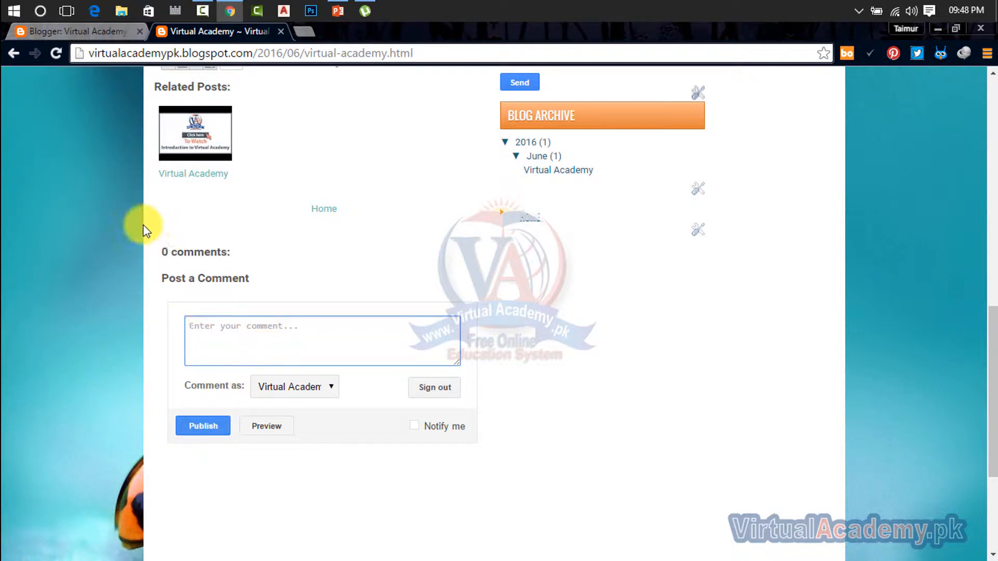
left_click(86, 32)
left_click(195, 31)
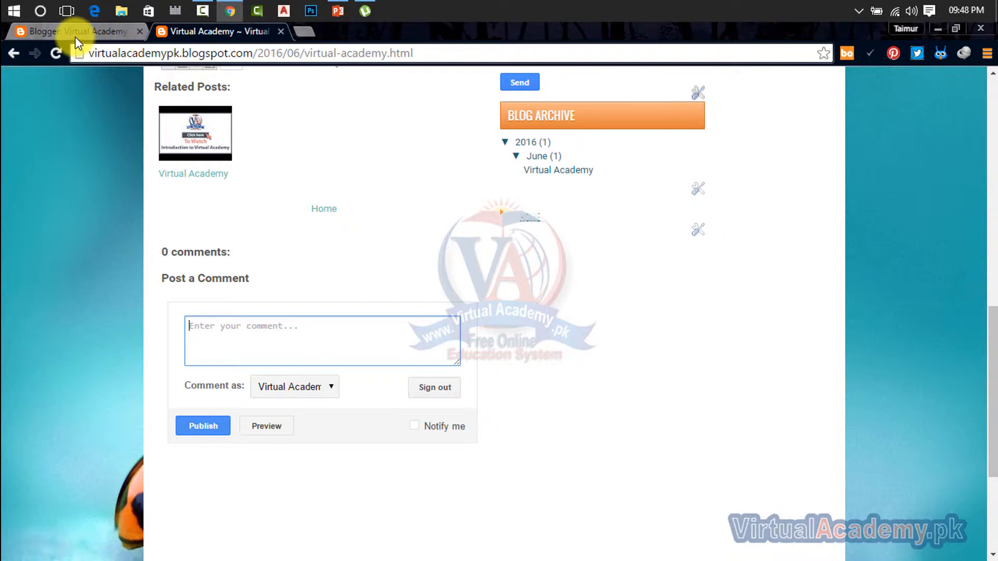
left_click(75, 36)
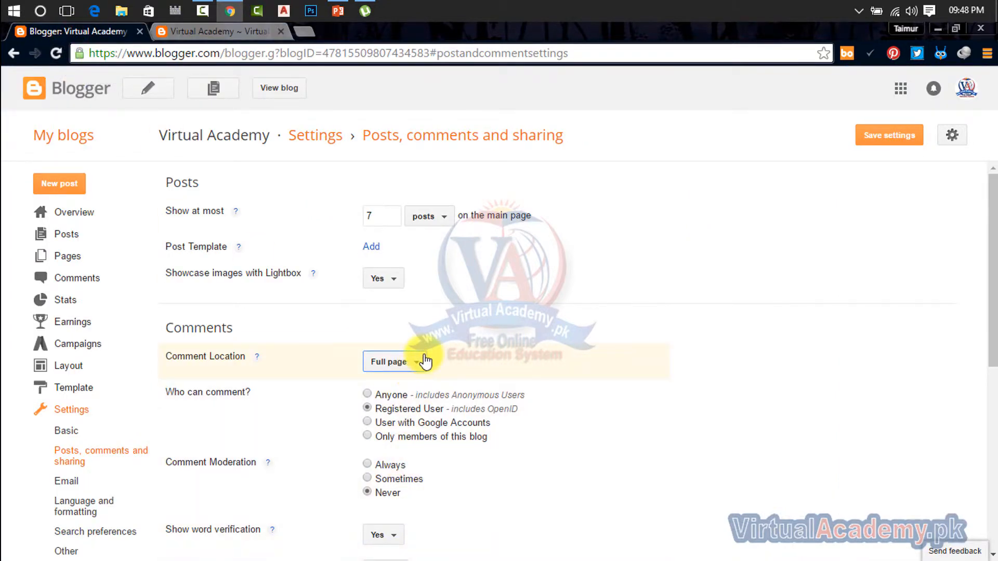
left_click(879, 131)
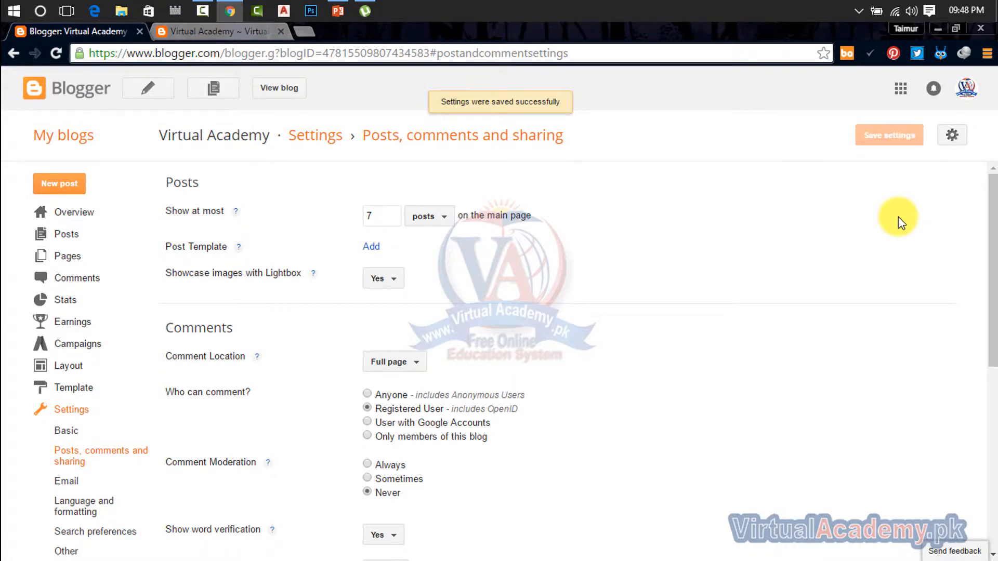
- Reload the published Virtual Academy post and open the Post a Comment link below it
left_click(211, 32)
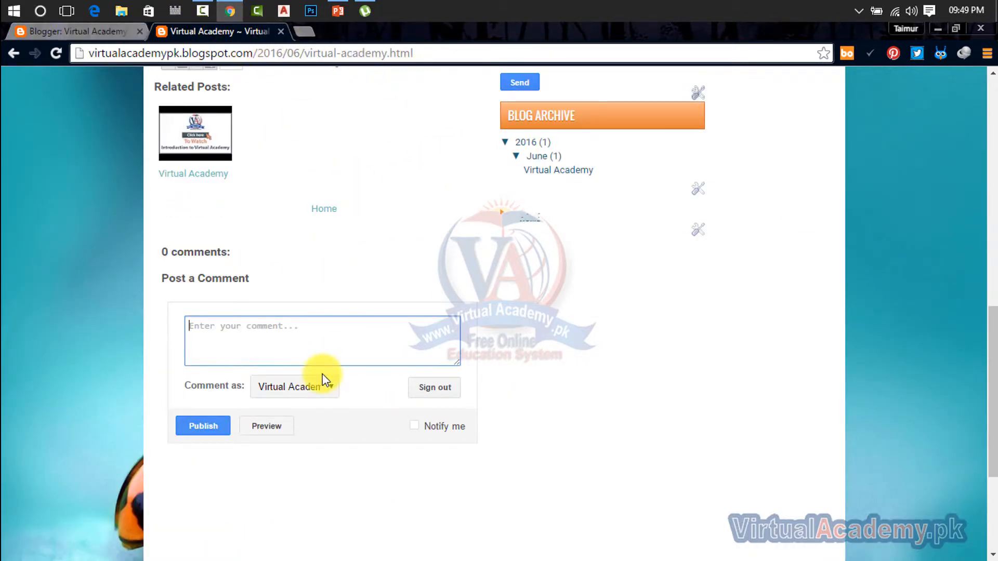
left_click(314, 344)
left_click(374, 499)
left_click(317, 341)
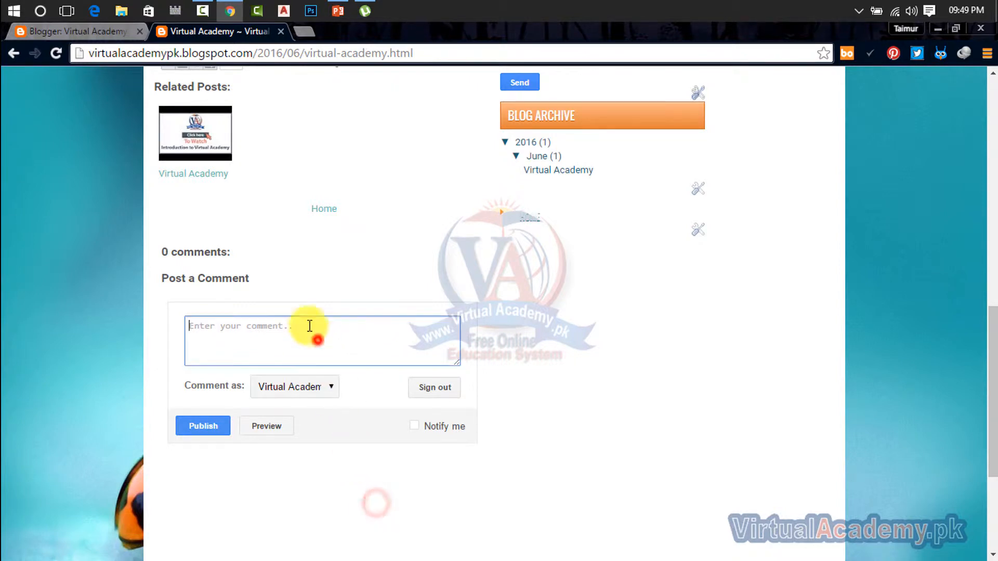
left_click(55, 53)
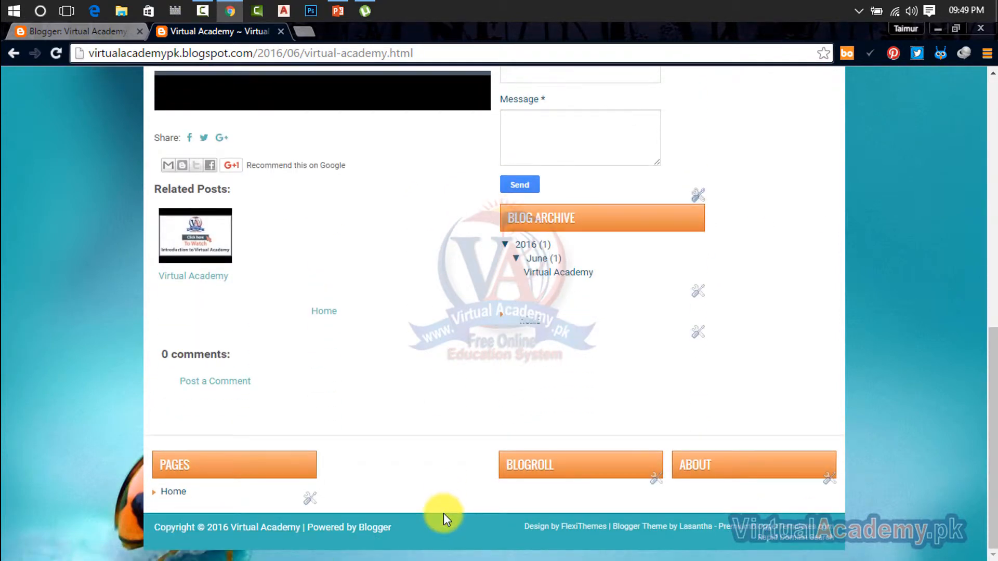
scroll(299, 378, "up", 10)
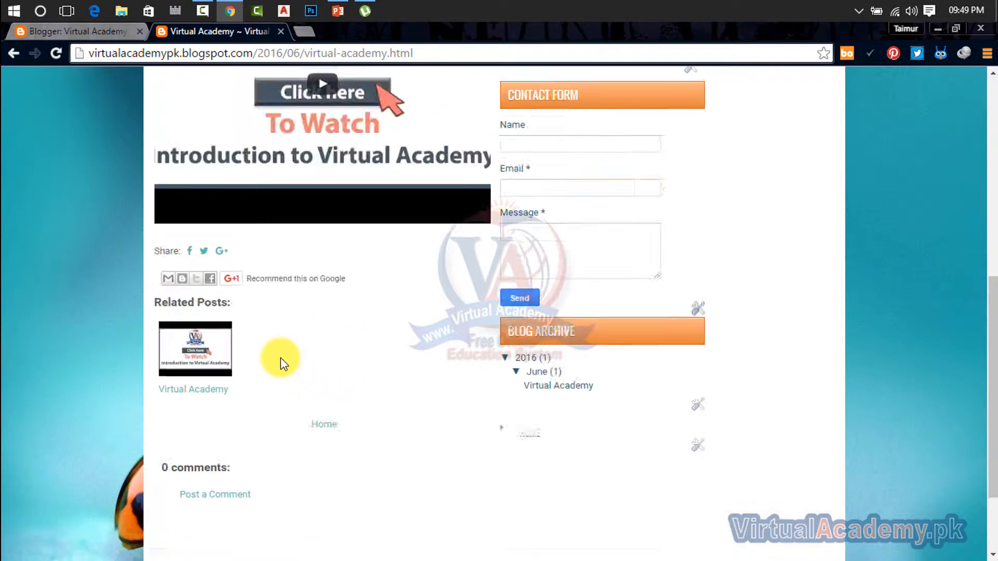
scroll(263, 357, "down", 10)
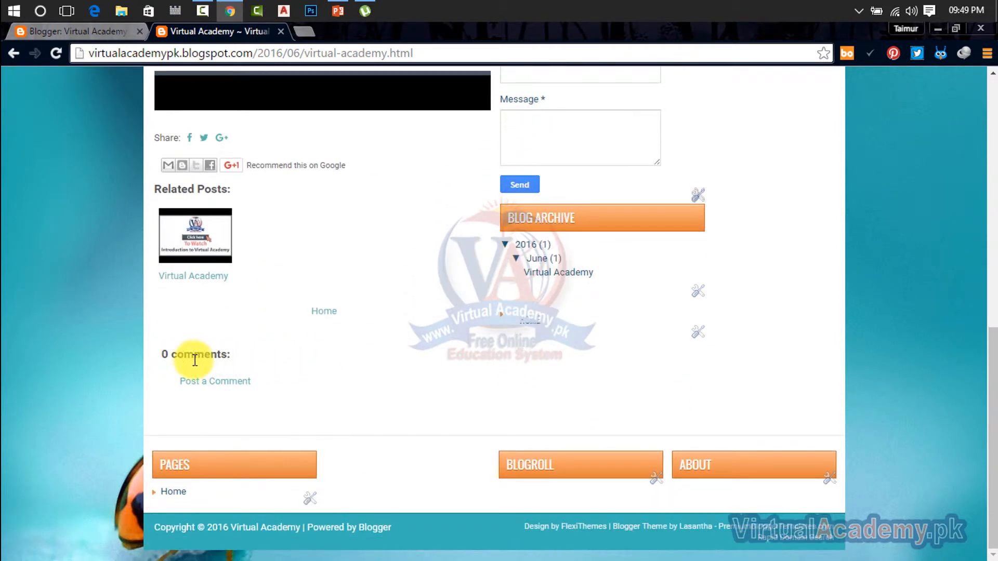
left_click(213, 384)
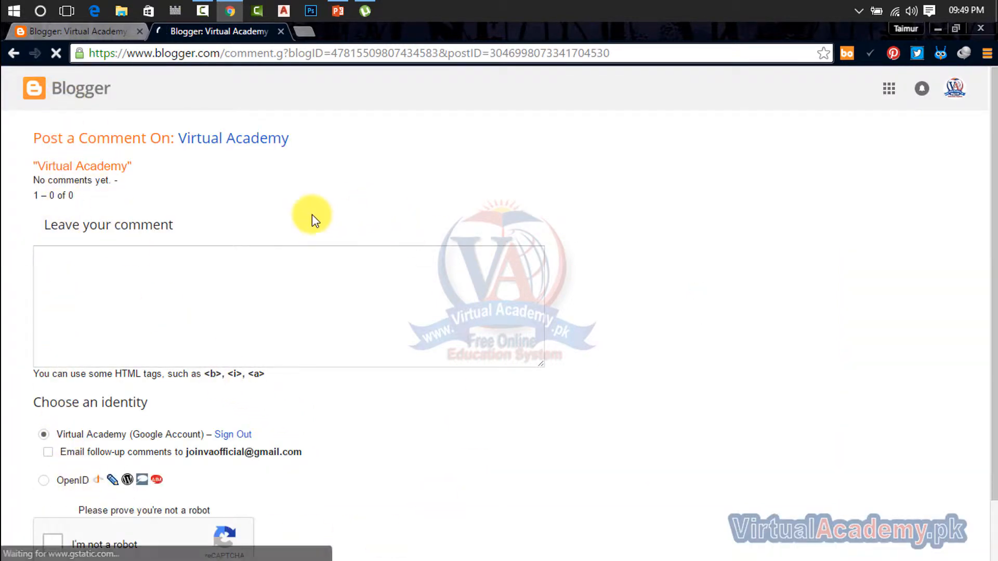
- Return to the blog settings, set Comment Location to Pop-up window and save the settings
left_click(62, 30)
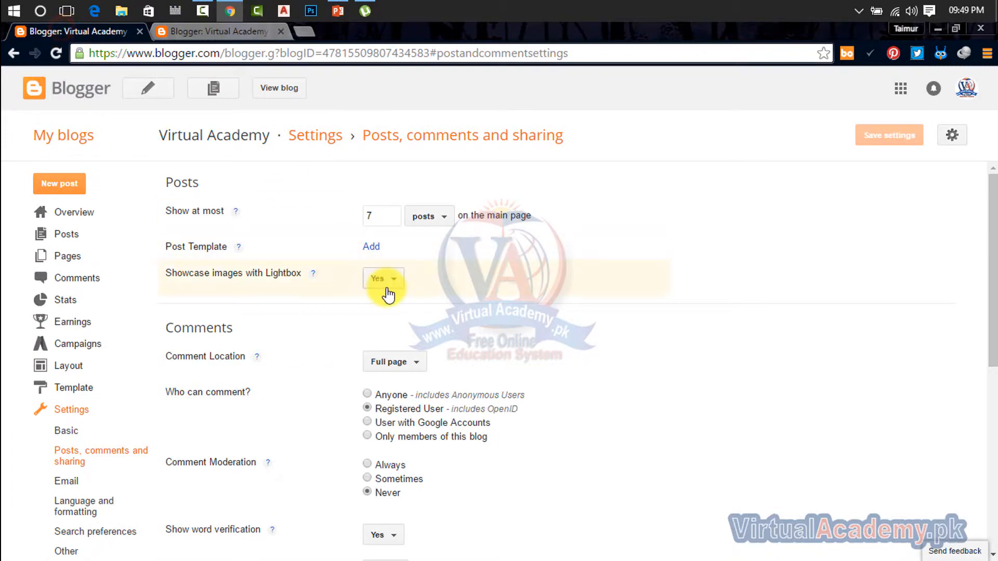
left_click(392, 362)
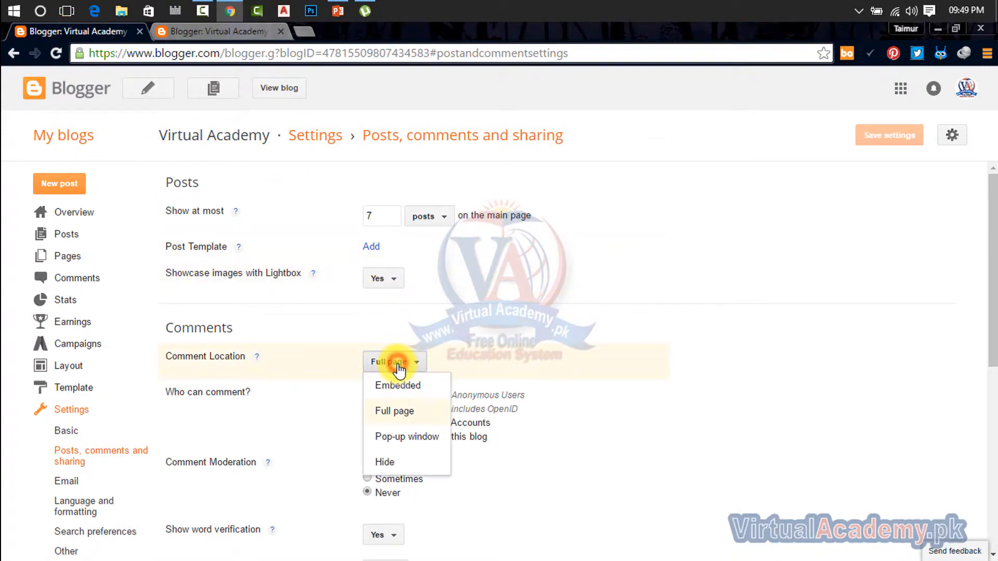
left_click(396, 439)
left_click(878, 136)
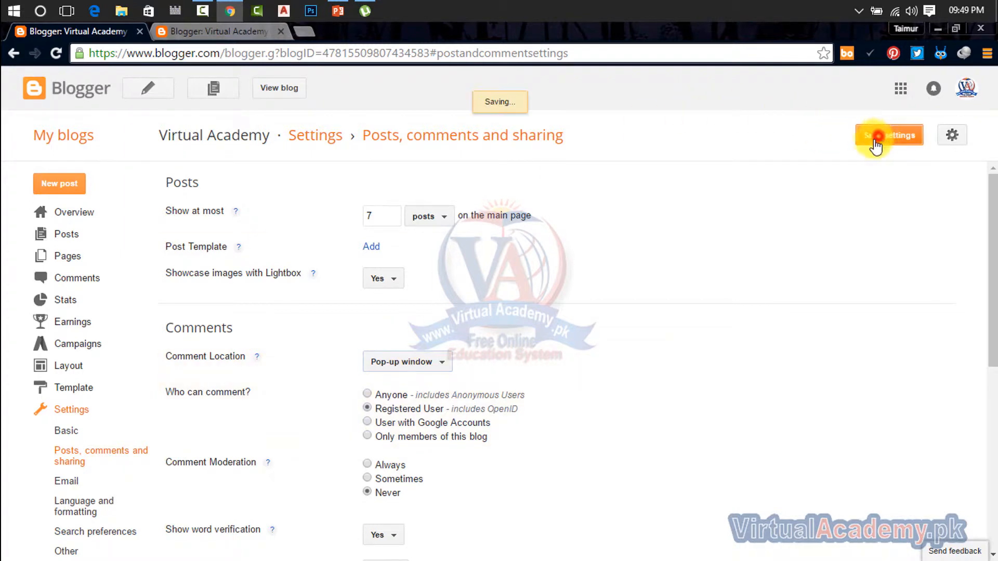
- Reload the published Virtual Academy post, open its Post a Comment link to check the pop-up setting, and return to the post
left_click(199, 32)
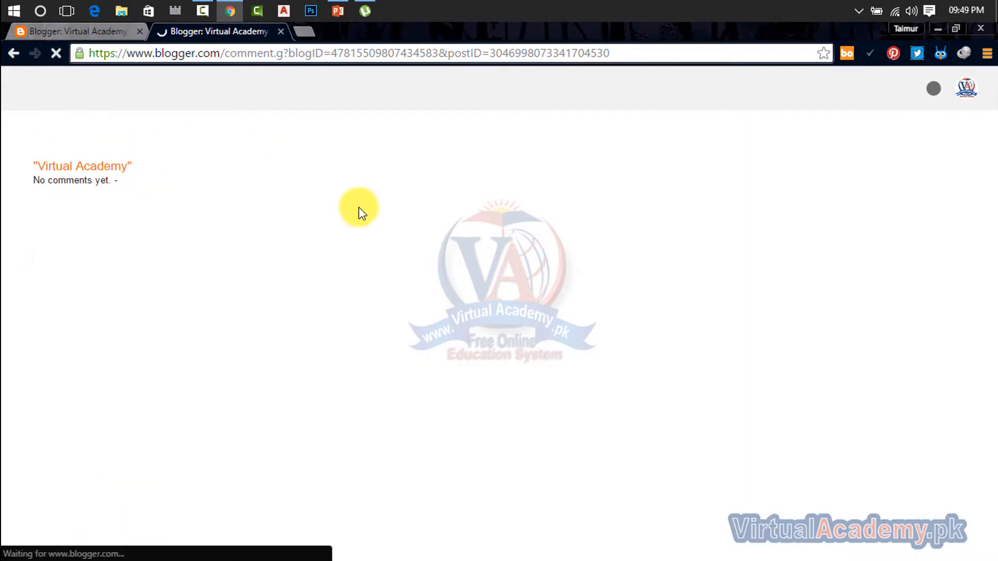
left_click(20, 52)
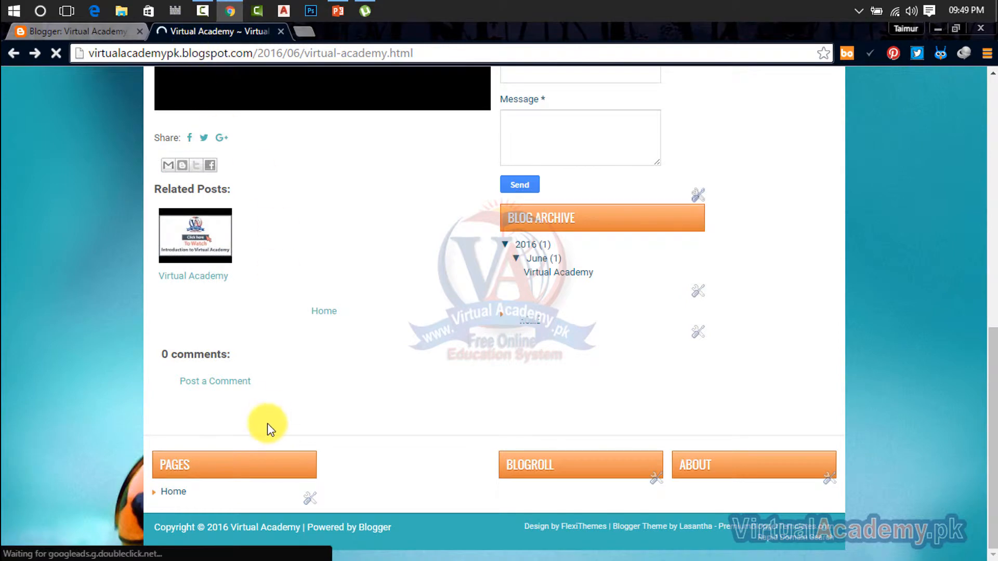
left_click(210, 387)
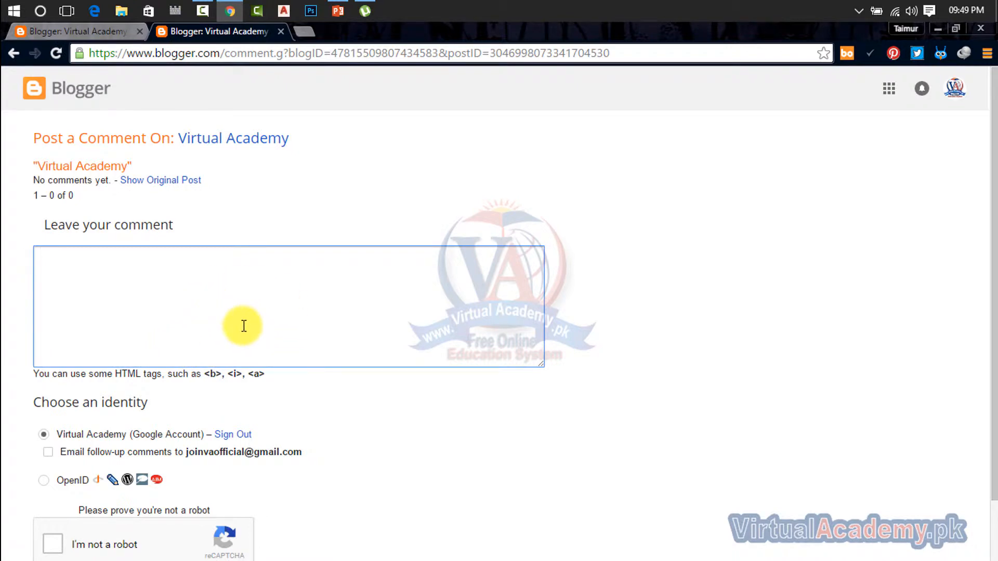
left_click(13, 54)
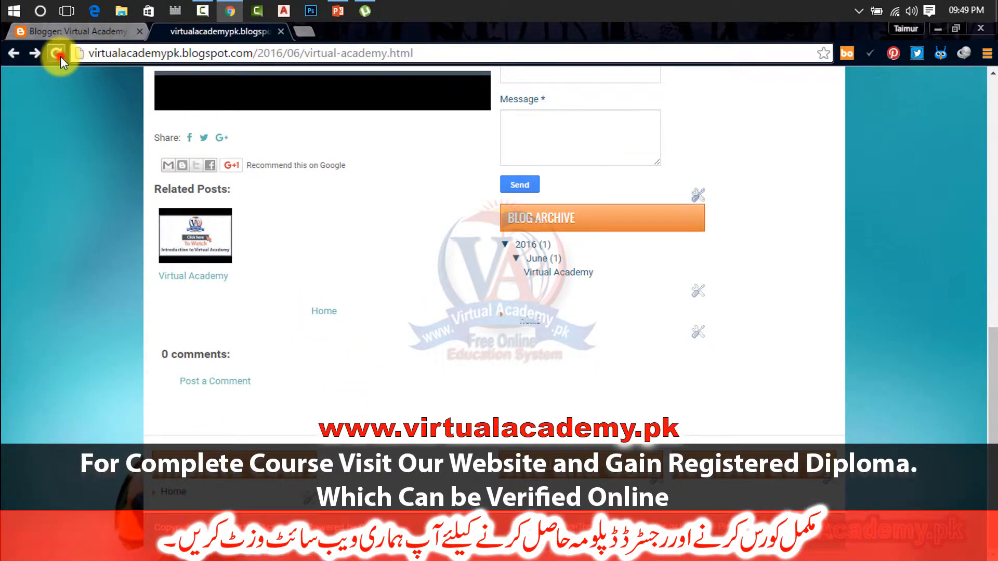
- In the blog settings, try Hide for Comment Location, choose Embedded instead and save the settings
left_click(78, 31)
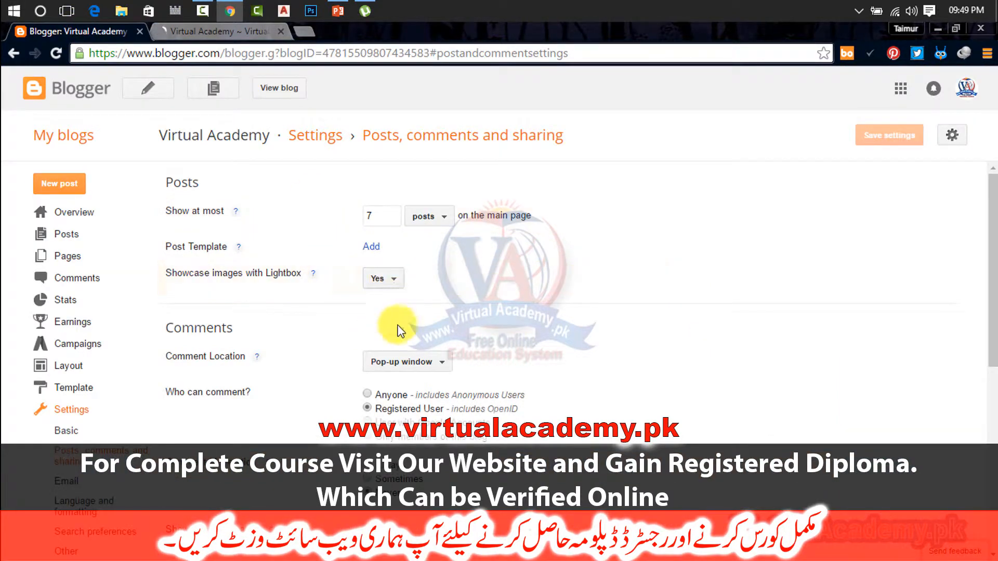
left_click(413, 366)
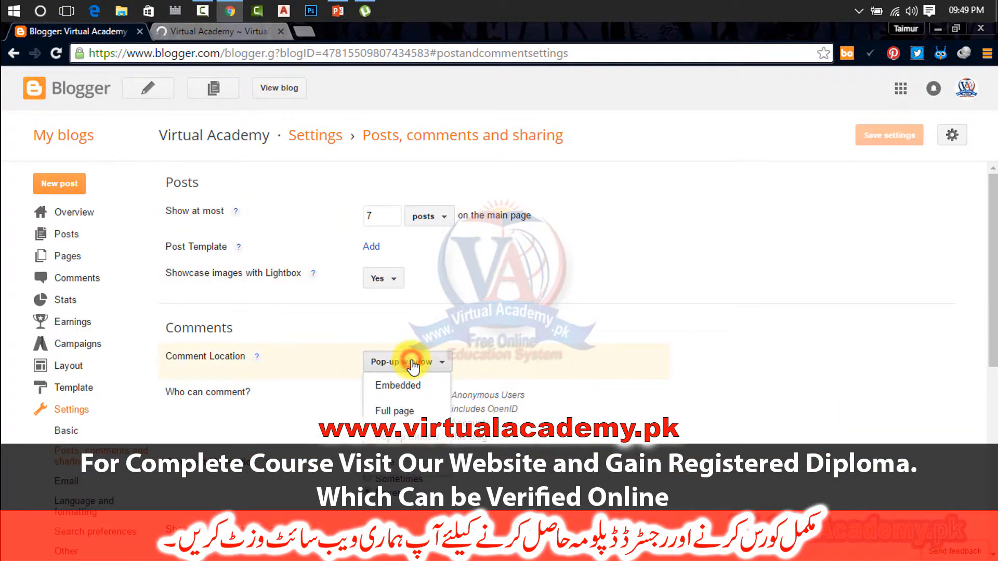
left_click(390, 463)
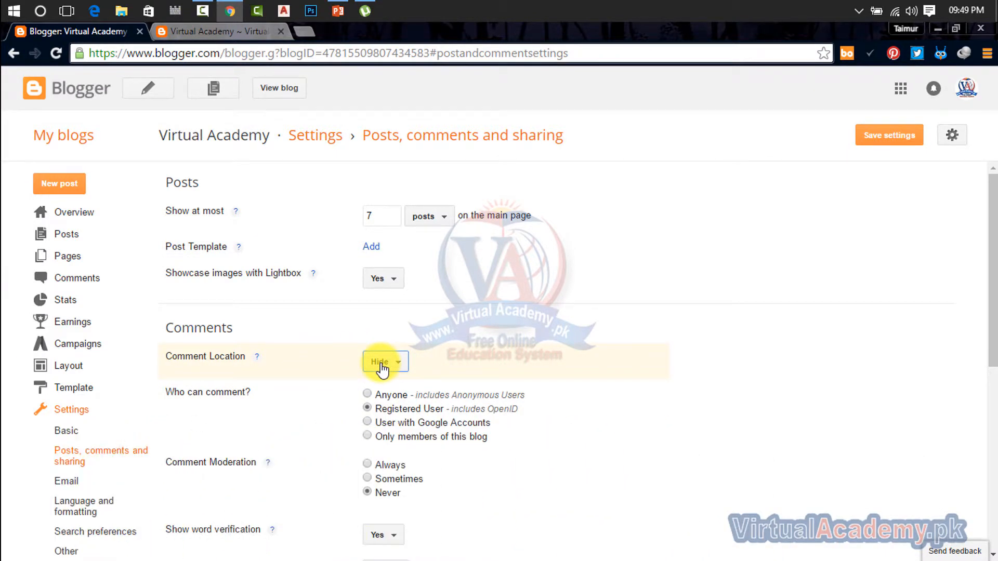
left_click(381, 368)
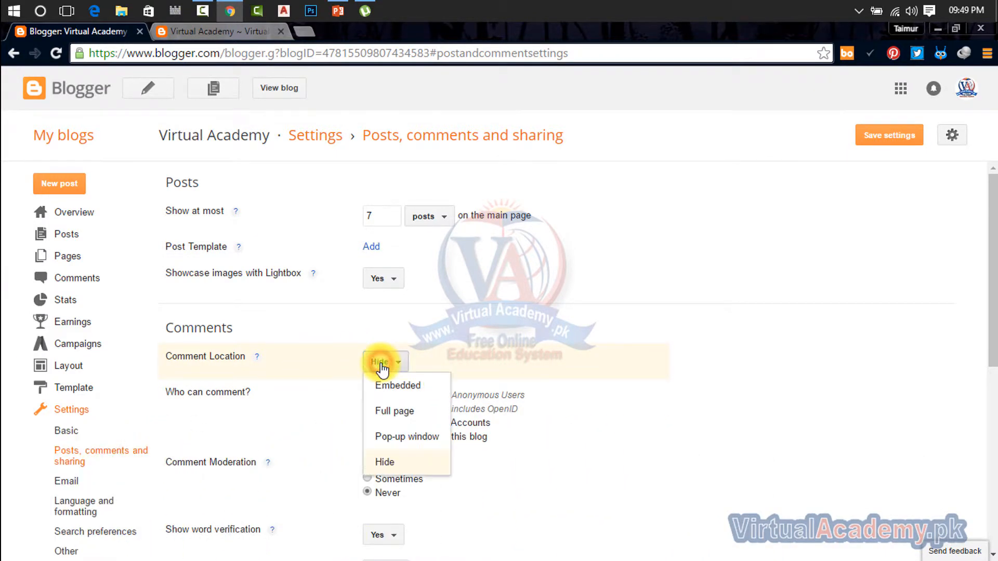
left_click(387, 393)
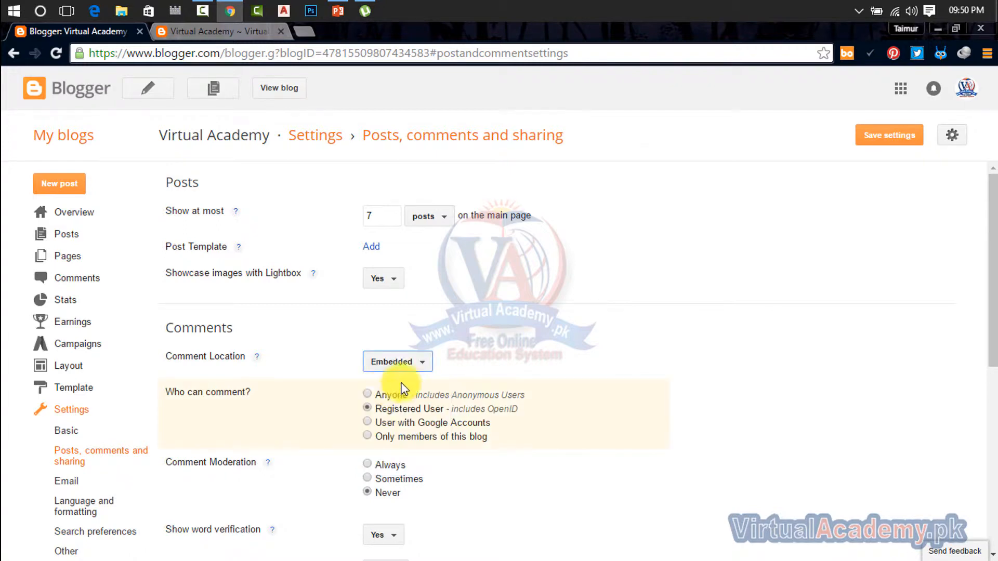
left_click(899, 140)
- Reload the published Virtual Academy post and examine the comment form below it
left_click(200, 33)
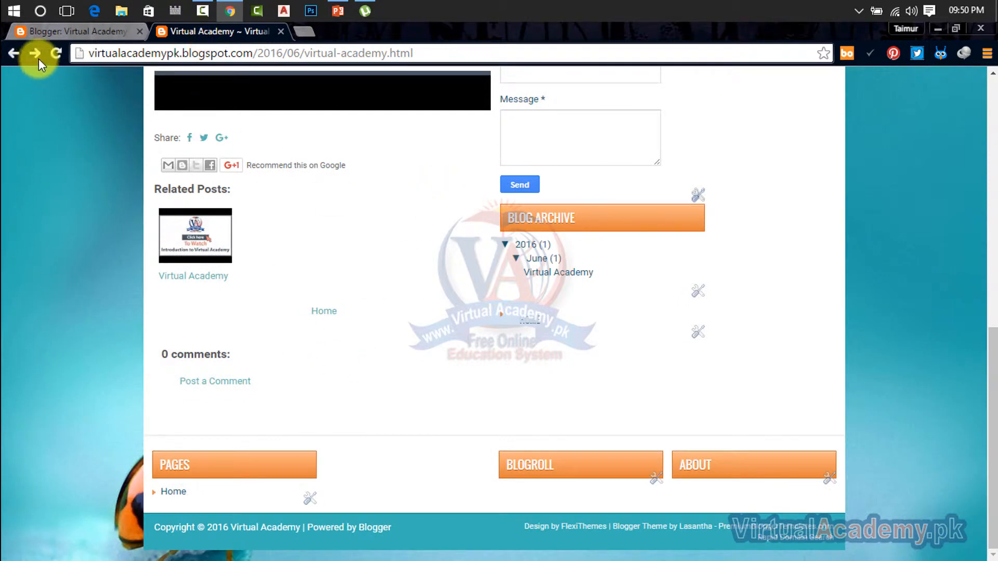
left_click(56, 53)
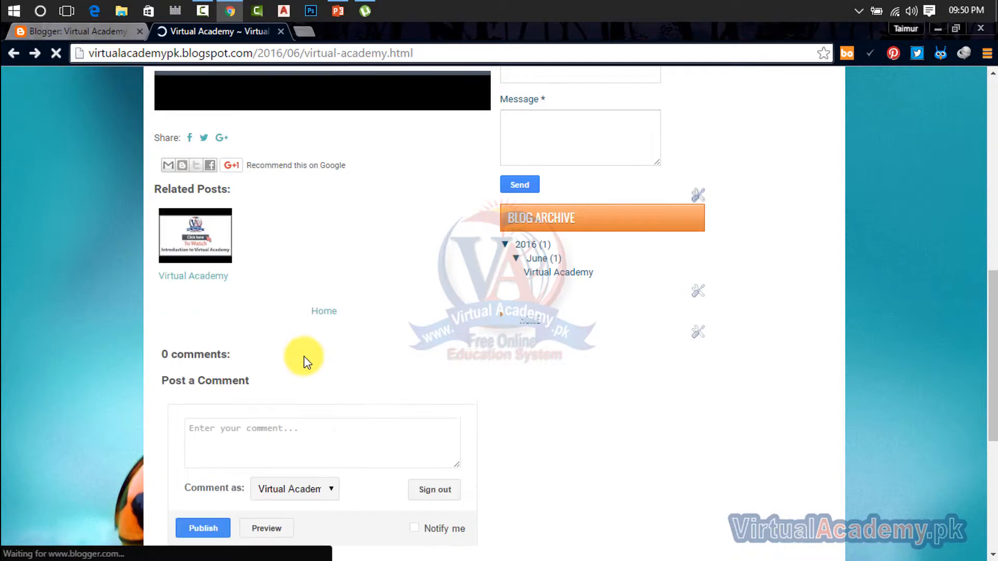
left_click(194, 429)
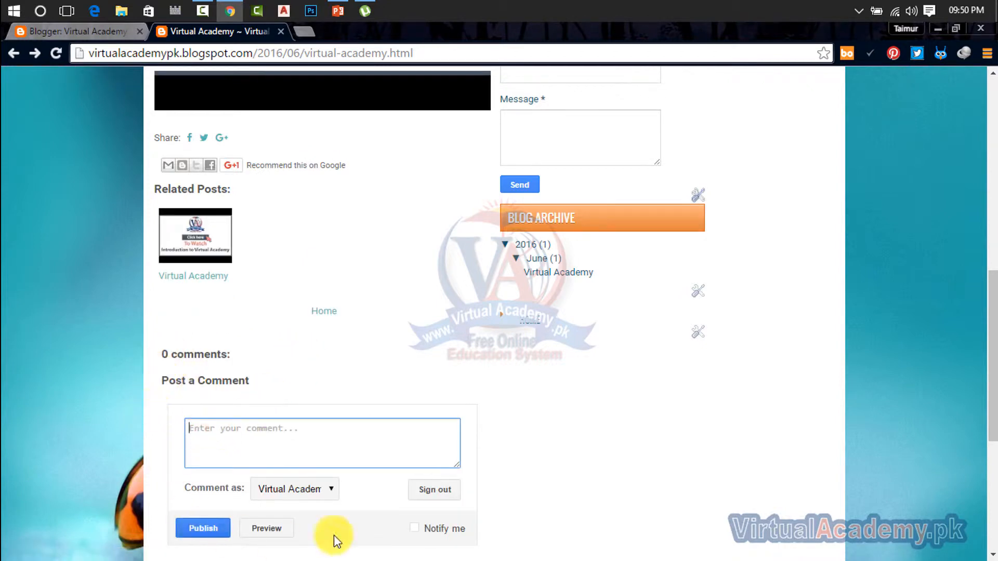
scroll(327, 441, "down", 5)
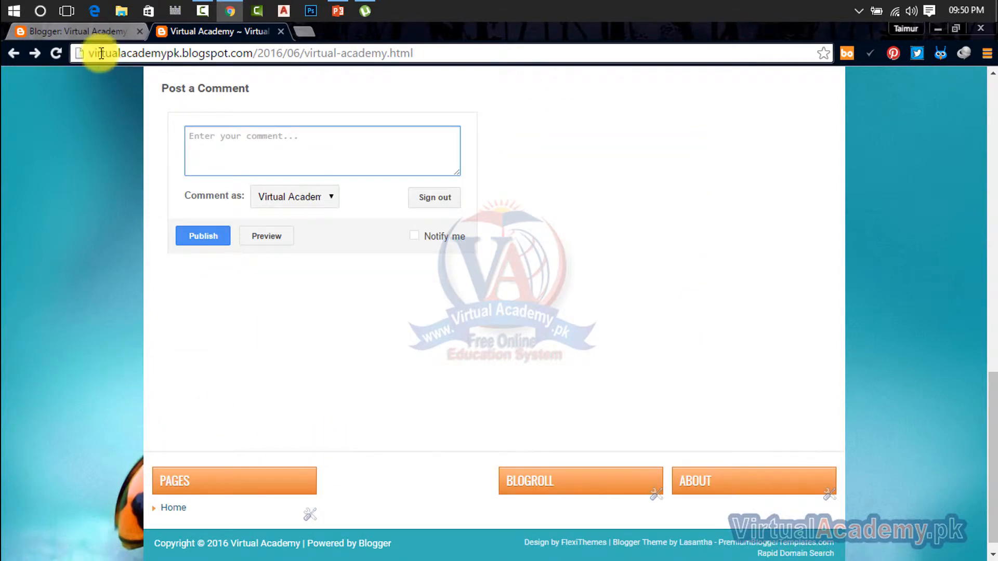
- In the blog's comment settings, set Who can comment to Anyone and Comment Moderation to Always
left_click(94, 32)
scroll(499, 338, "down", 3)
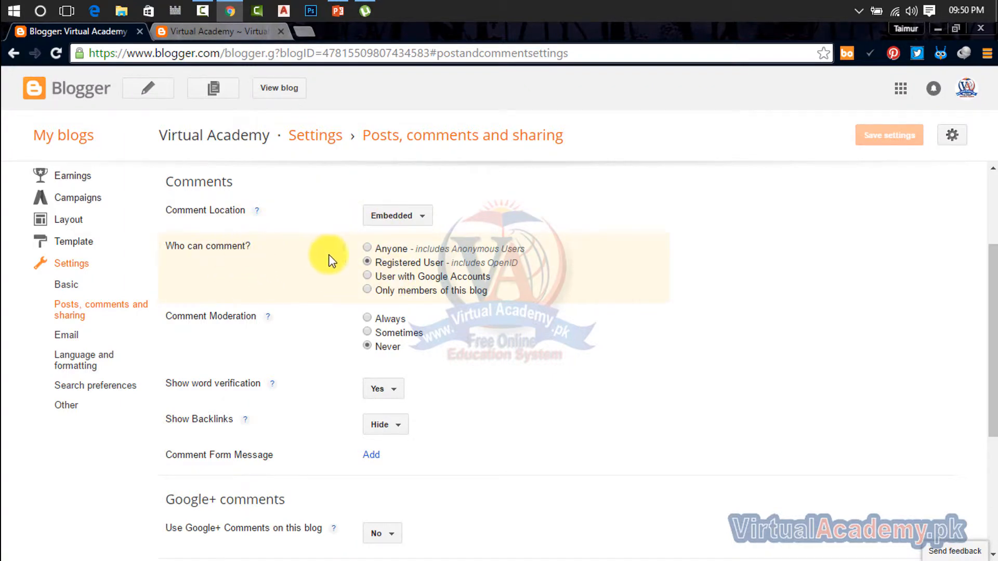
left_click(366, 250)
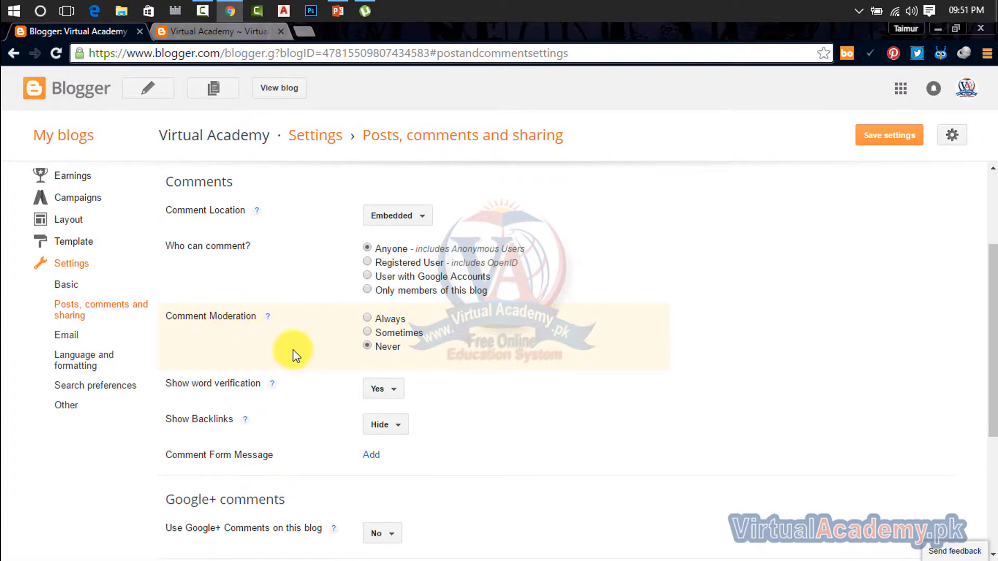
left_click(368, 347)
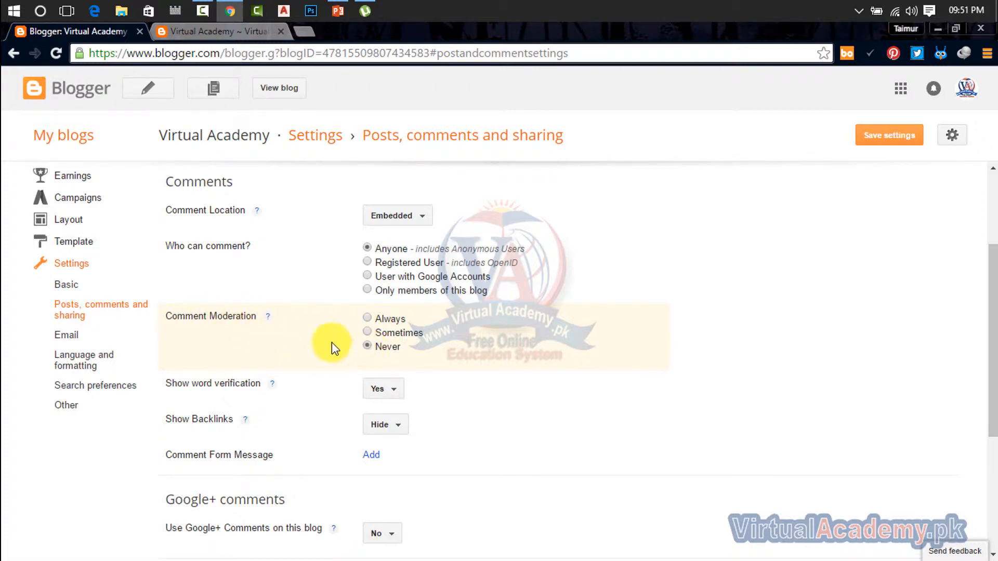
left_click(367, 318)
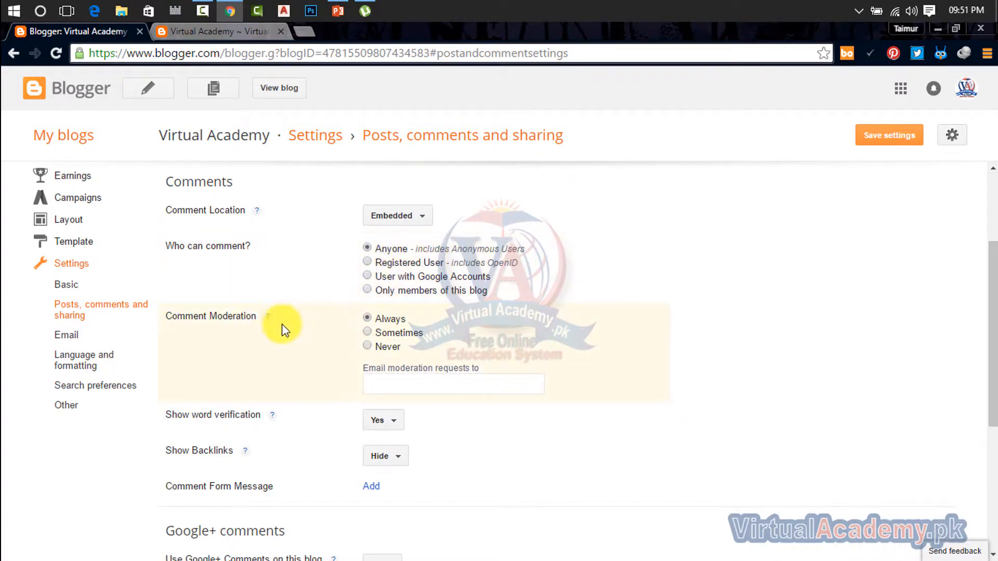
- Review the Comments entry of the blog and the field for emailing moderation requests under Comment Moderation
scroll(114, 234, "up", 3)
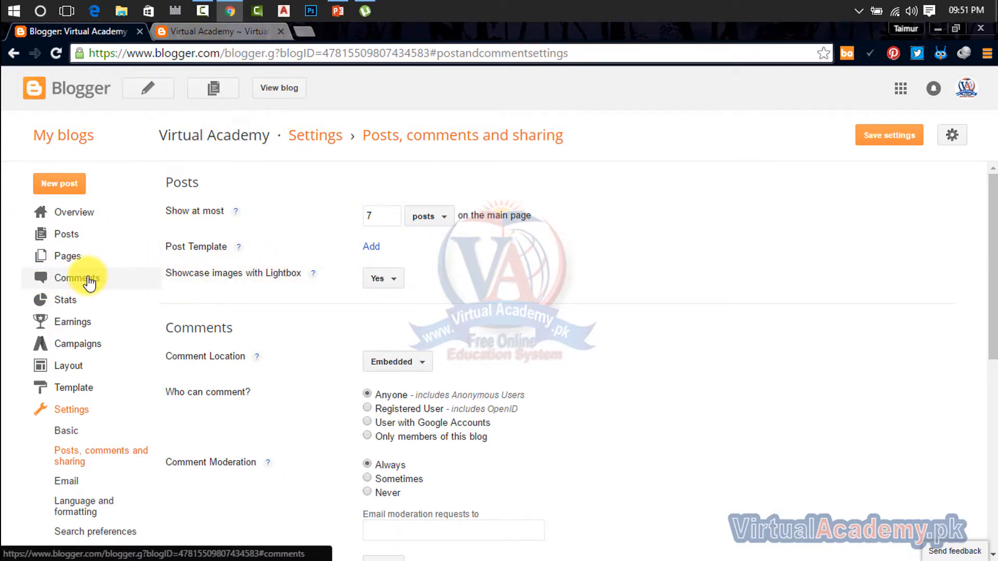
scroll(292, 323, "down", 4)
left_click(381, 314)
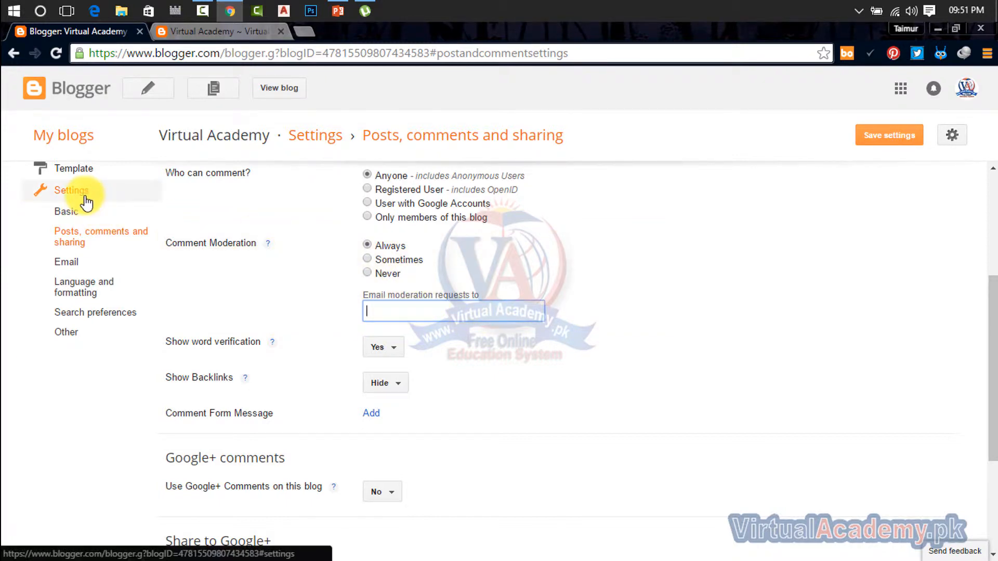
scroll(78, 202, "up", 4)
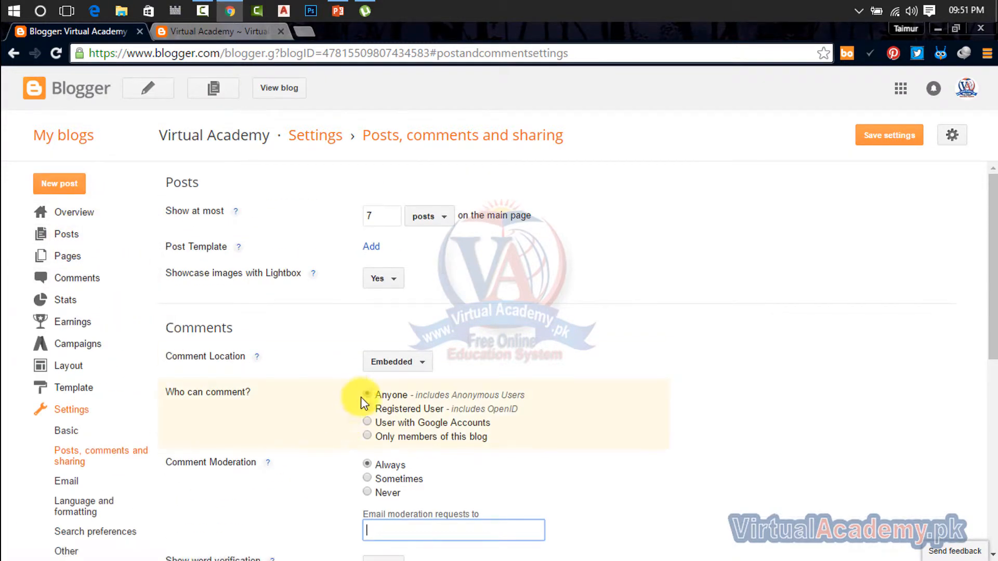
scroll(368, 391, "down", 4)
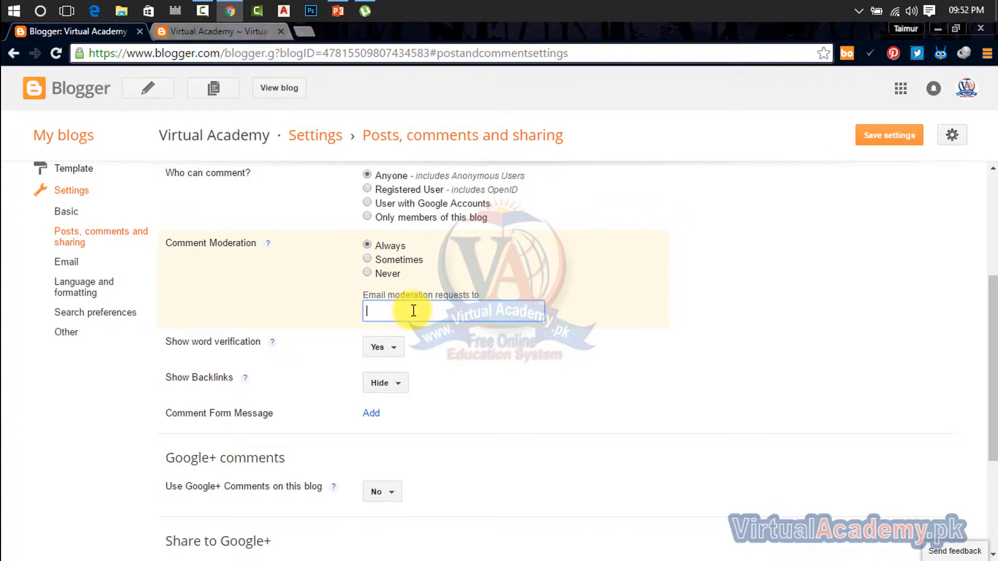
- Compare the comment permission and moderation settings with the published post's content and comment form
left_click(190, 33)
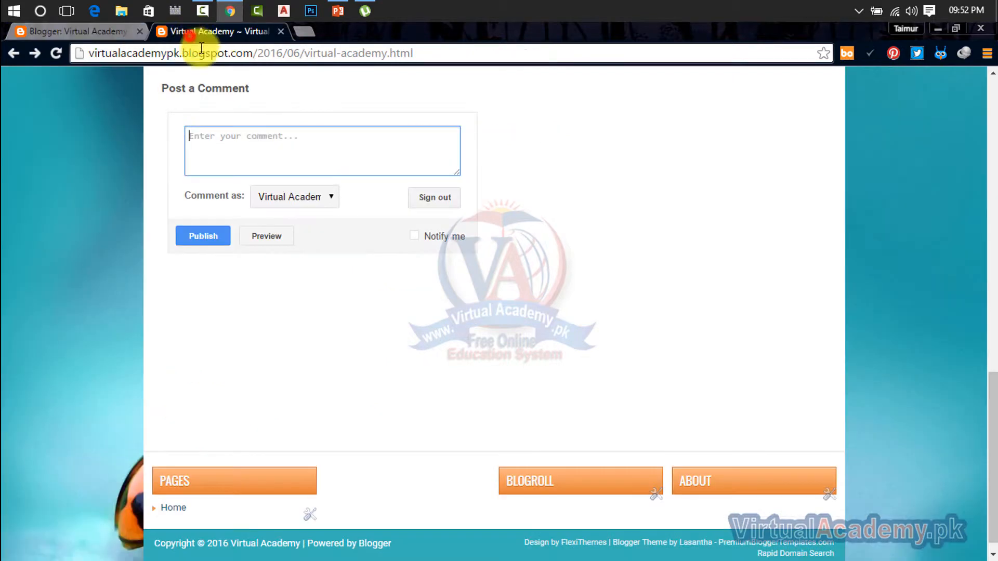
left_click(98, 33)
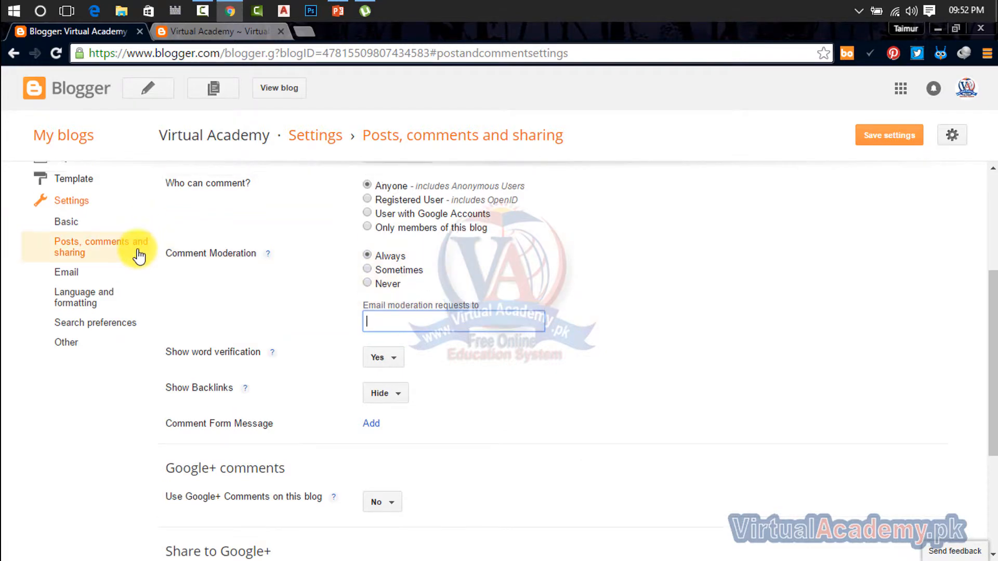
scroll(104, 265, "up", 5)
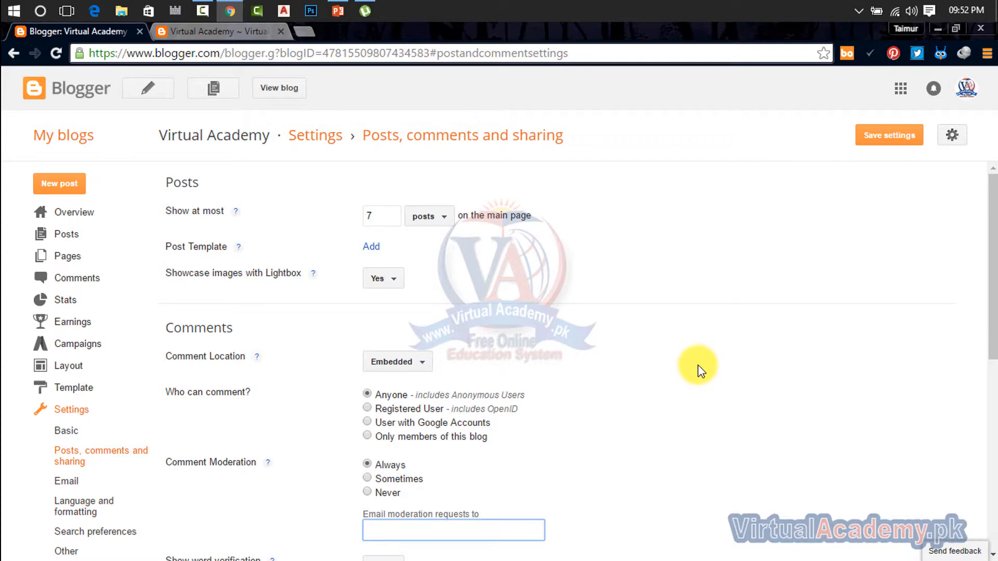
left_click(209, 25)
scroll(264, 298, "up", 13)
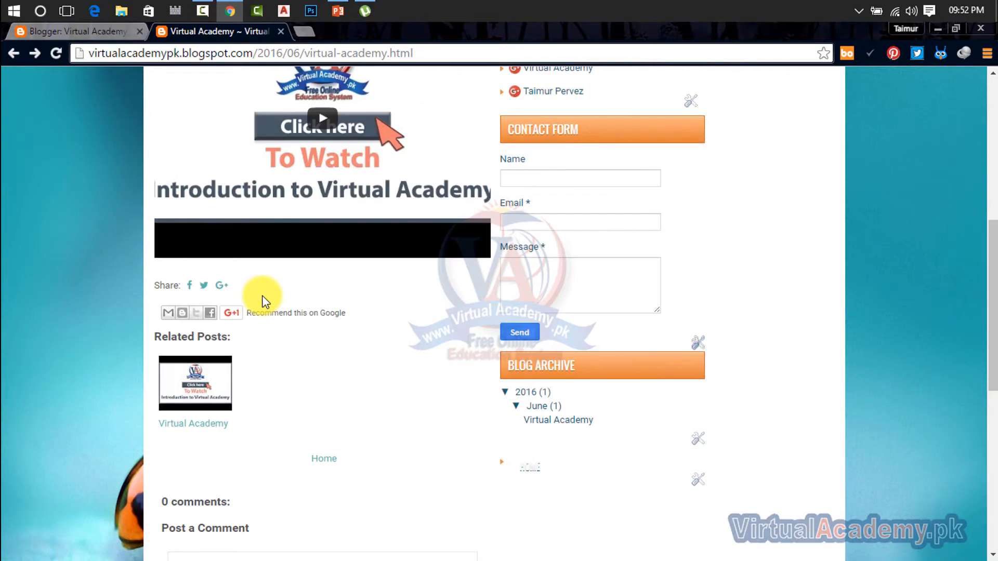
scroll(264, 295, "down", 13)
left_click(71, 30)
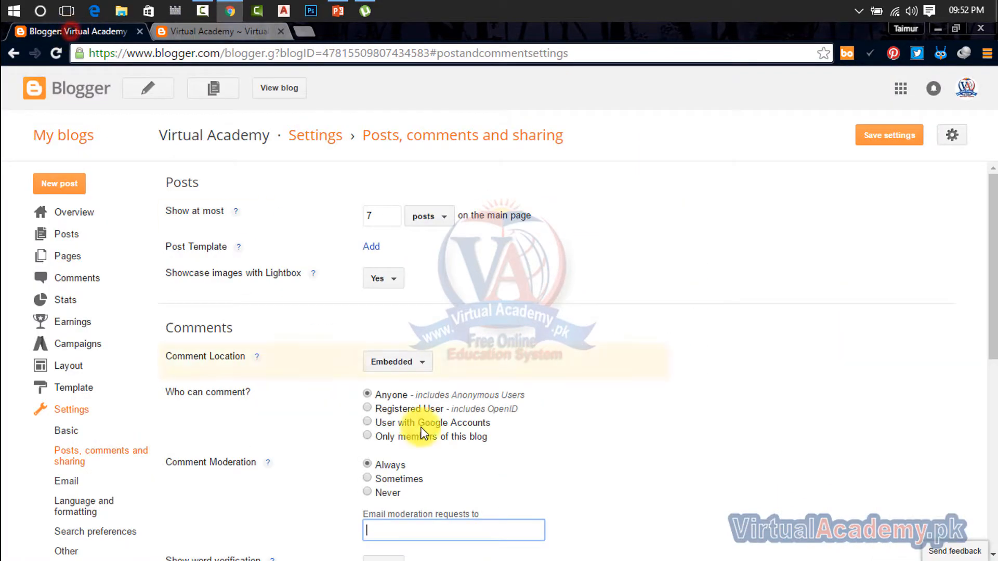
- Review the Show word verification options and select Yes
scroll(436, 442, "down", 5)
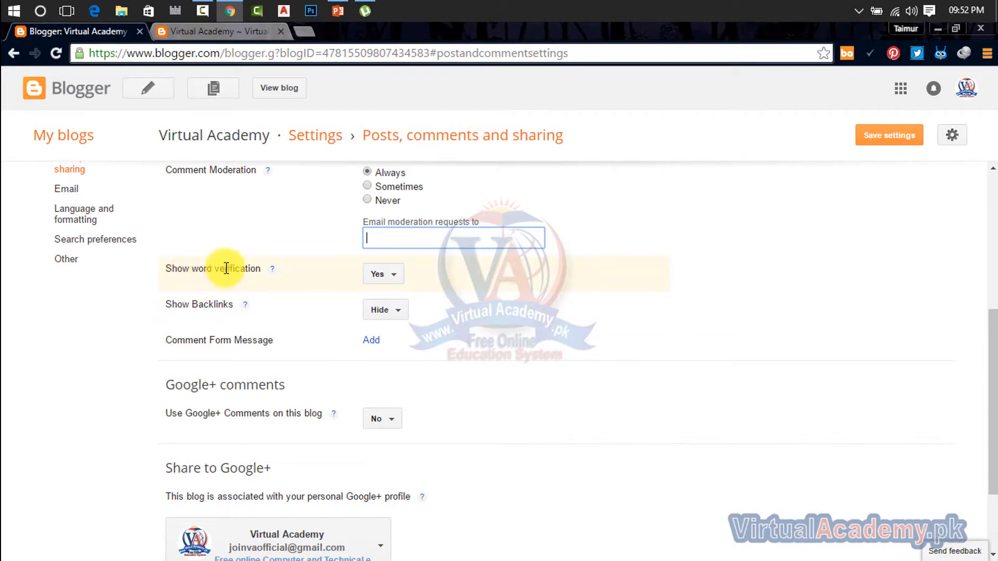
left_click(392, 280)
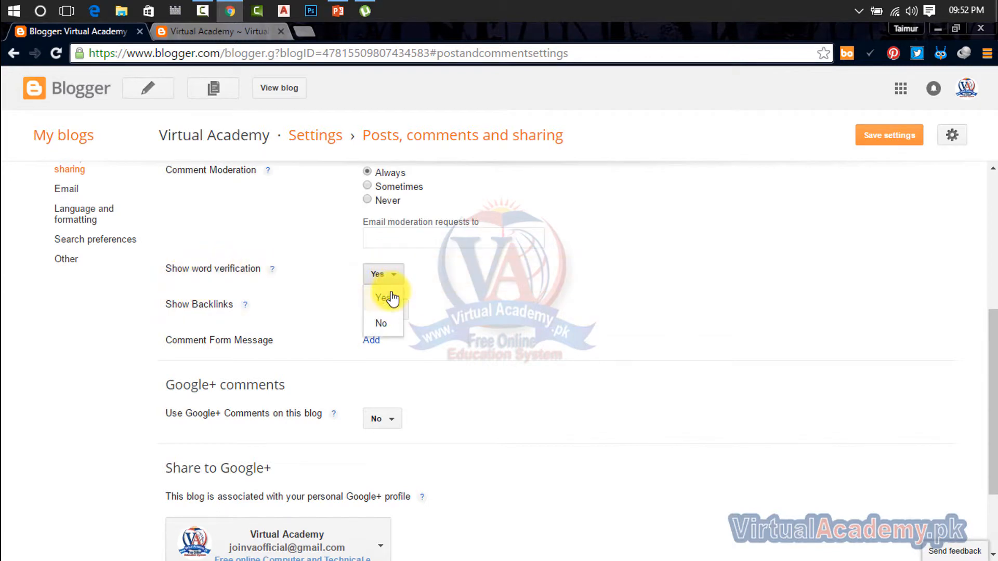
left_click(392, 293)
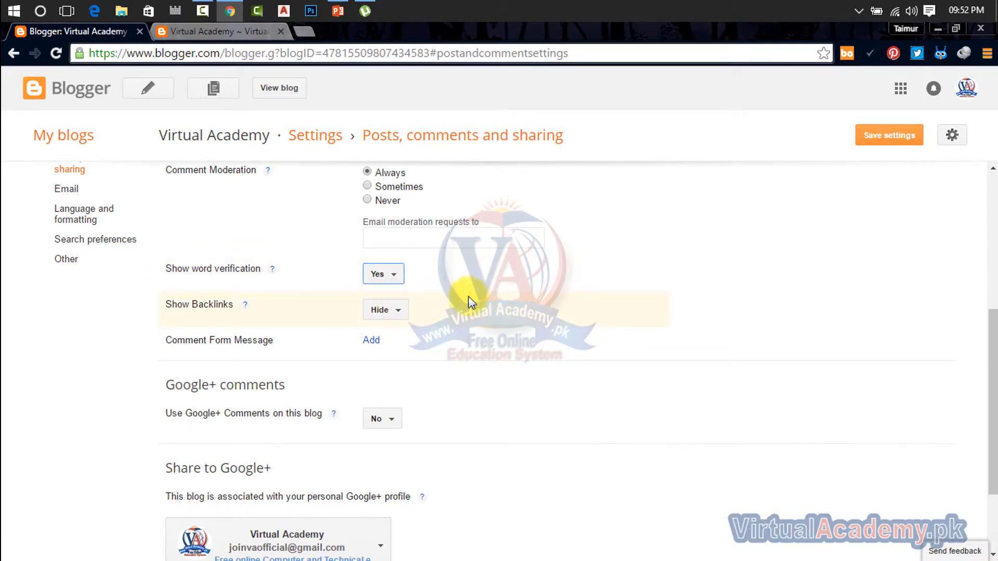
- Open the virtualacademy.pk contact page to examine its captcha as a word verification example, and return to the blog settings via the post
left_click(304, 34)
type("v")
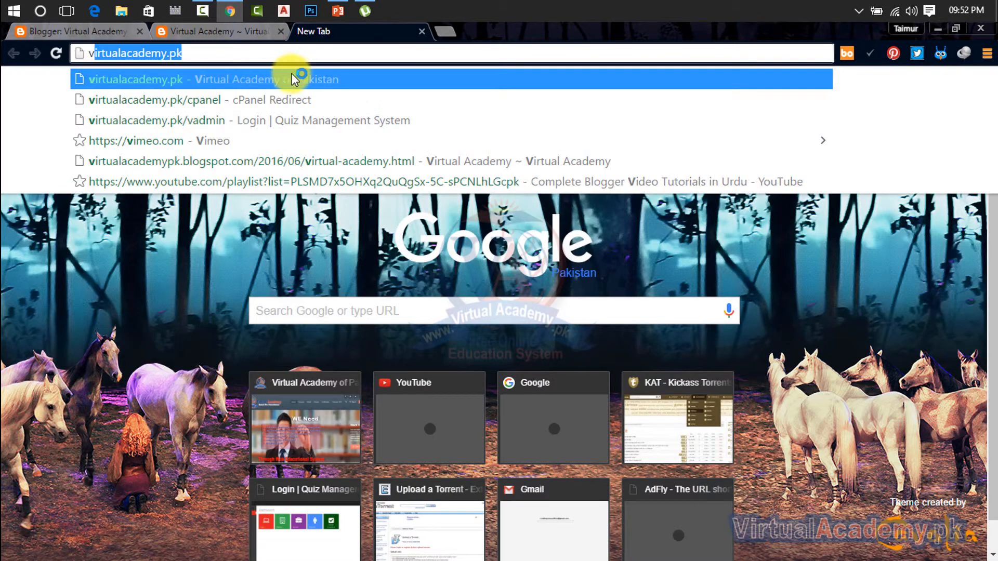
left_click(294, 79)
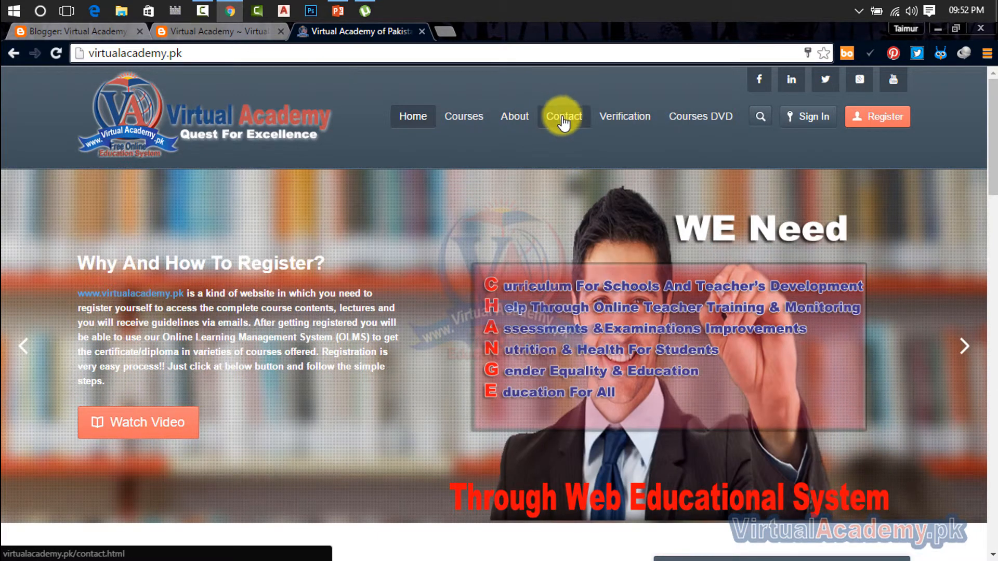
left_click(563, 118)
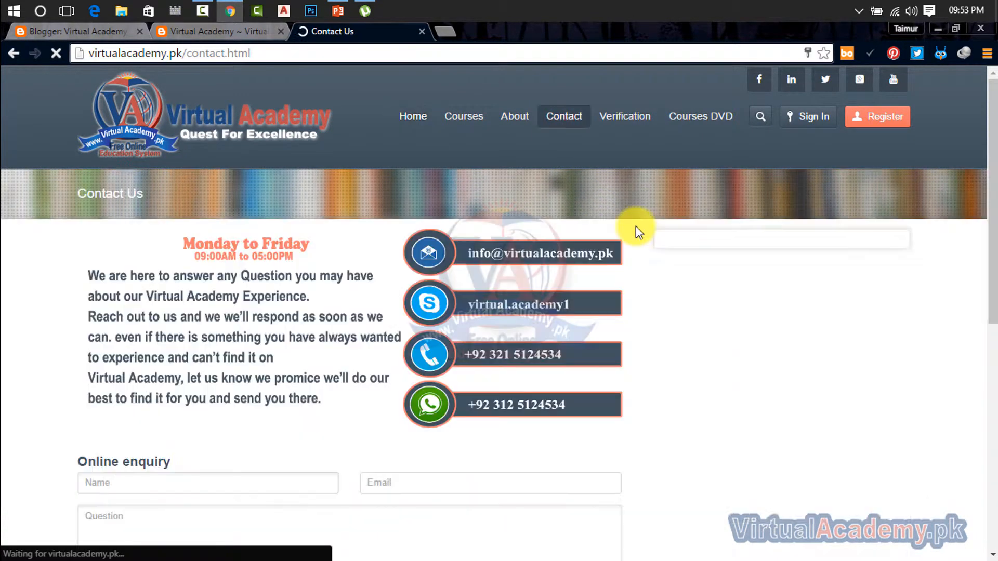
scroll(619, 256, "down", 8)
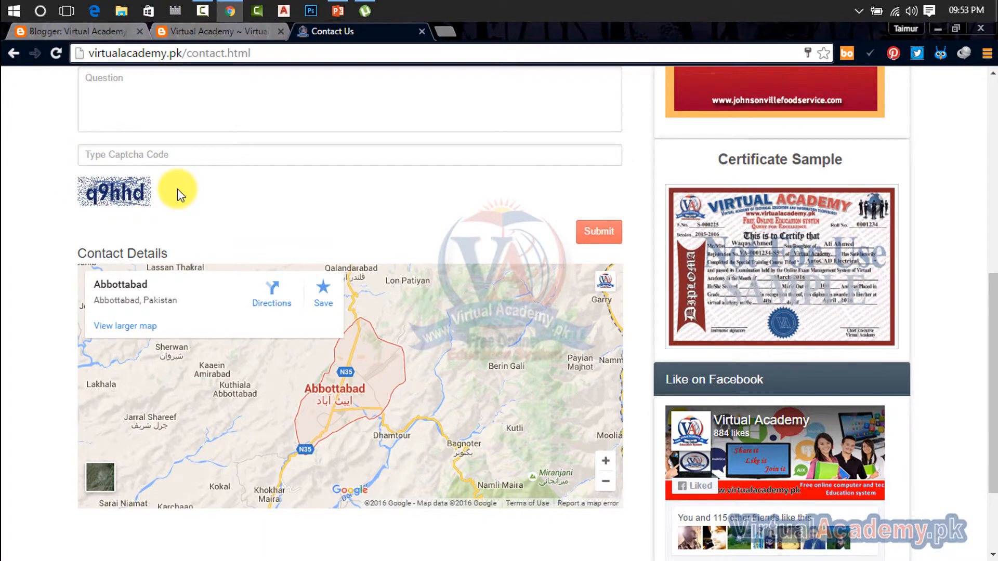
left_click(211, 32)
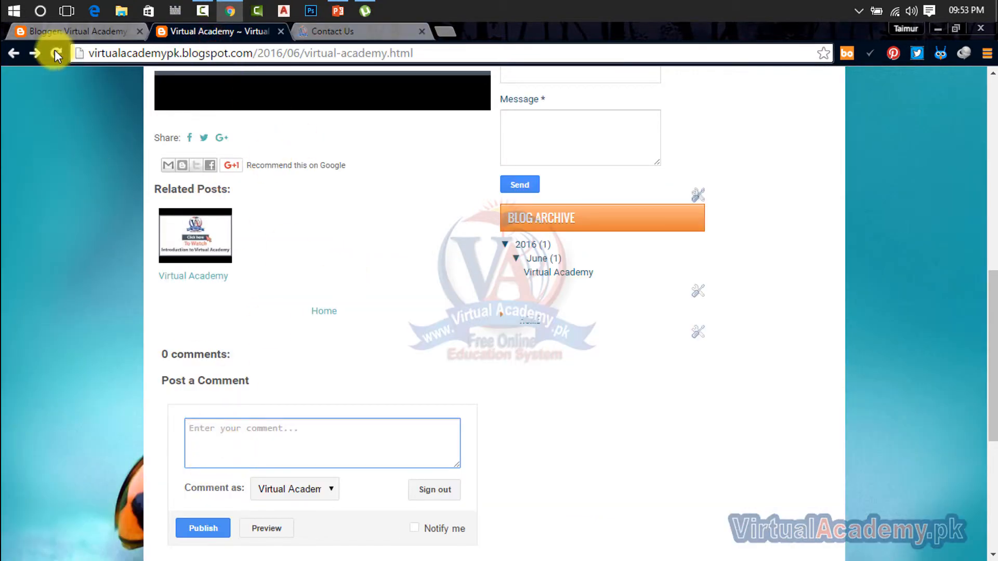
left_click(60, 32)
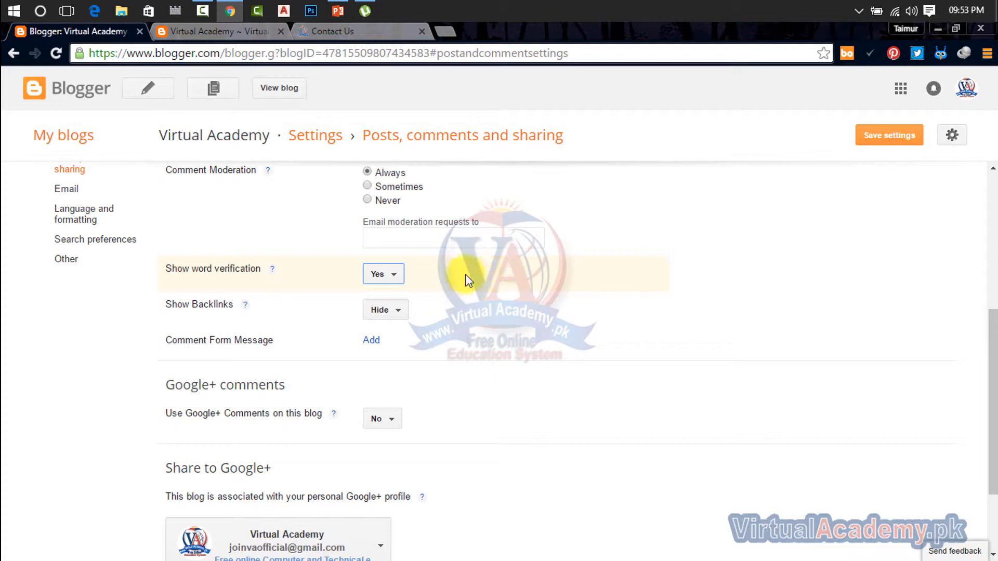
- Check the Show word verification options, then try the Show Backlinks options and leave backlinks set to Hide
left_click(383, 275)
left_click(383, 274)
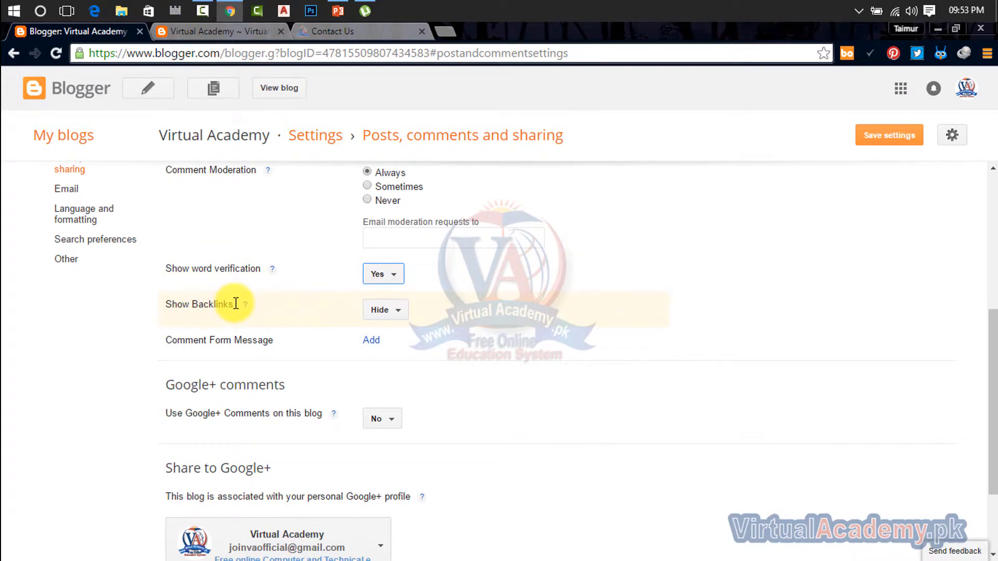
left_click(398, 312)
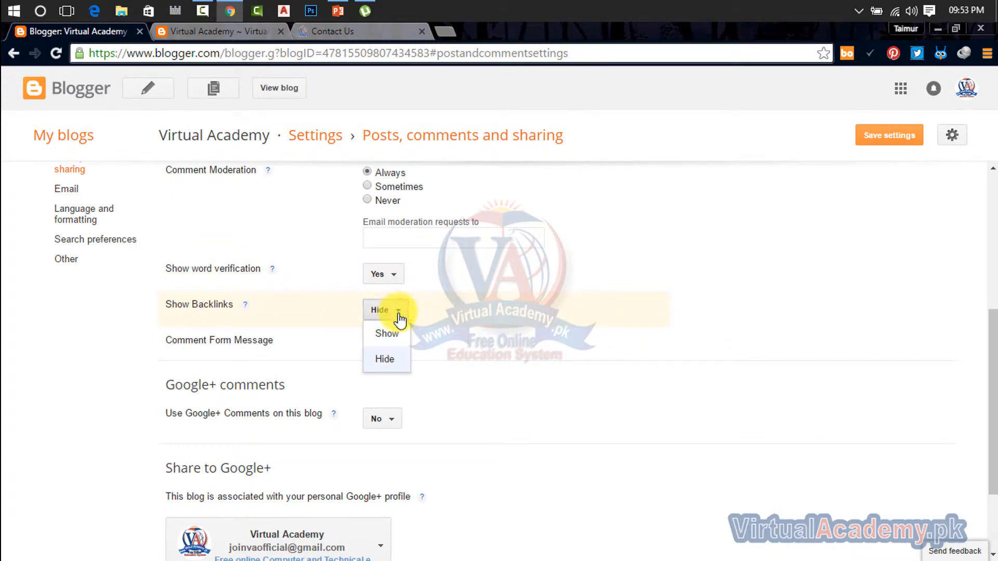
left_click(386, 359)
left_click(386, 315)
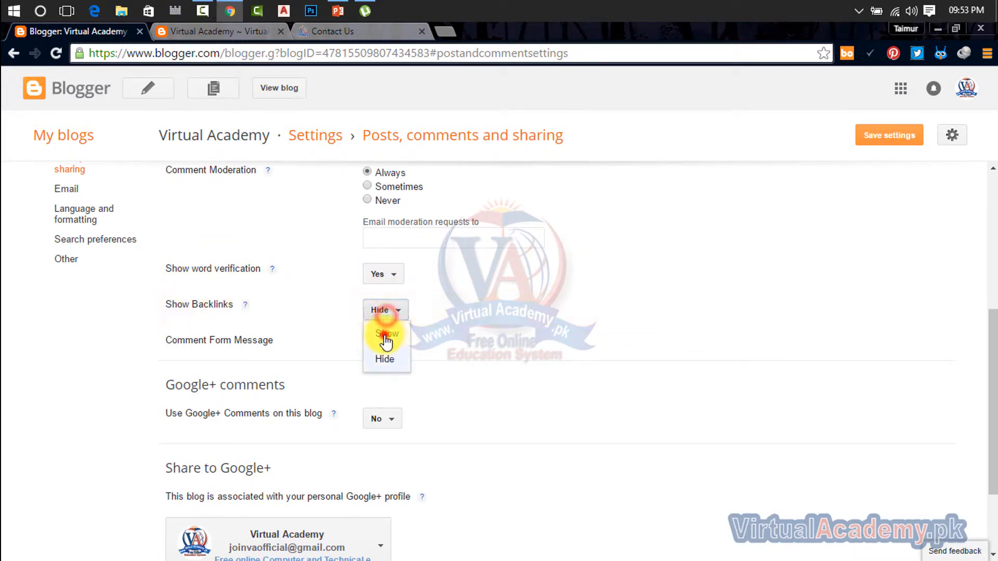
left_click(383, 333)
left_click(383, 312)
left_click(396, 358)
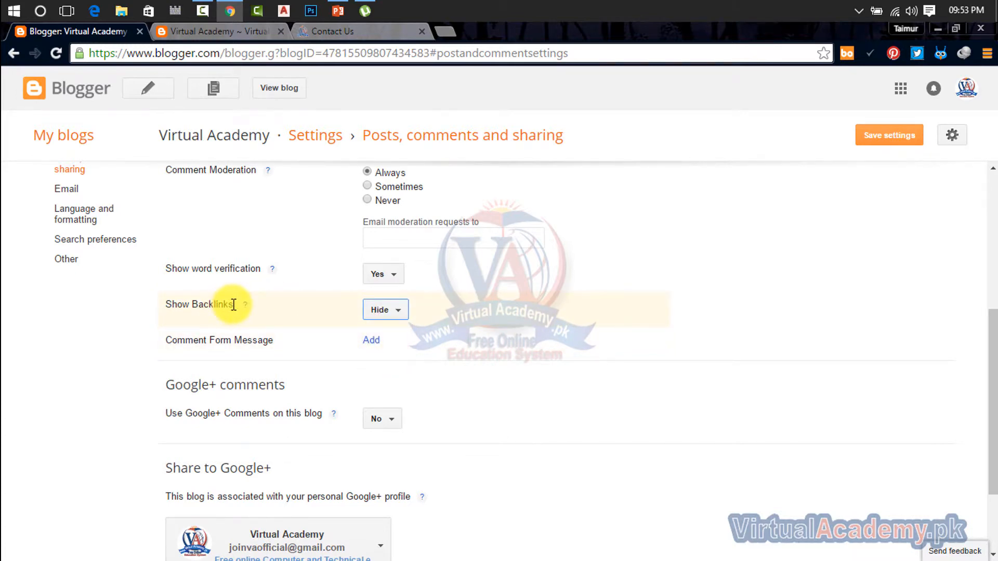
left_click_drag(233, 305, 144, 307)
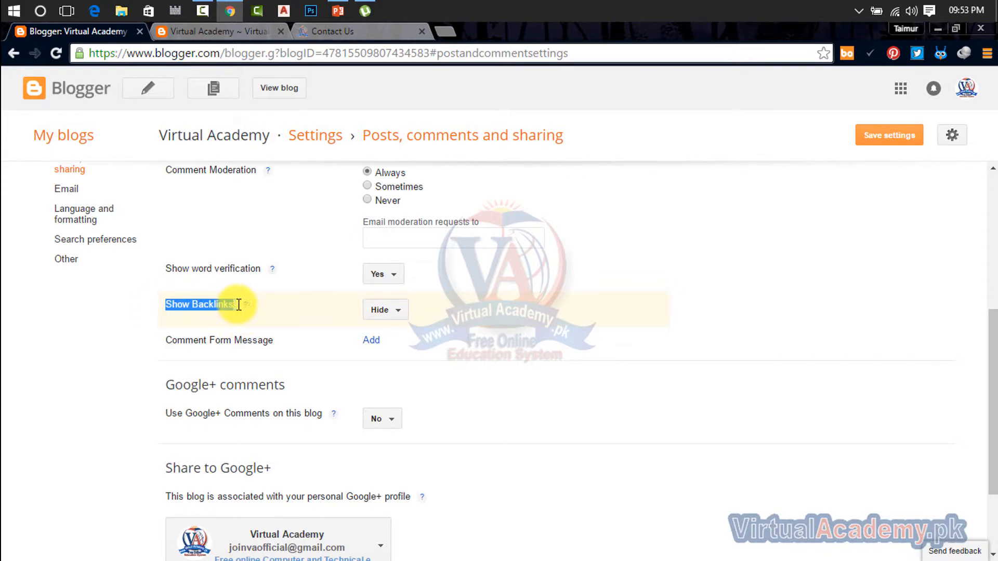
left_click(386, 311)
left_click(384, 313)
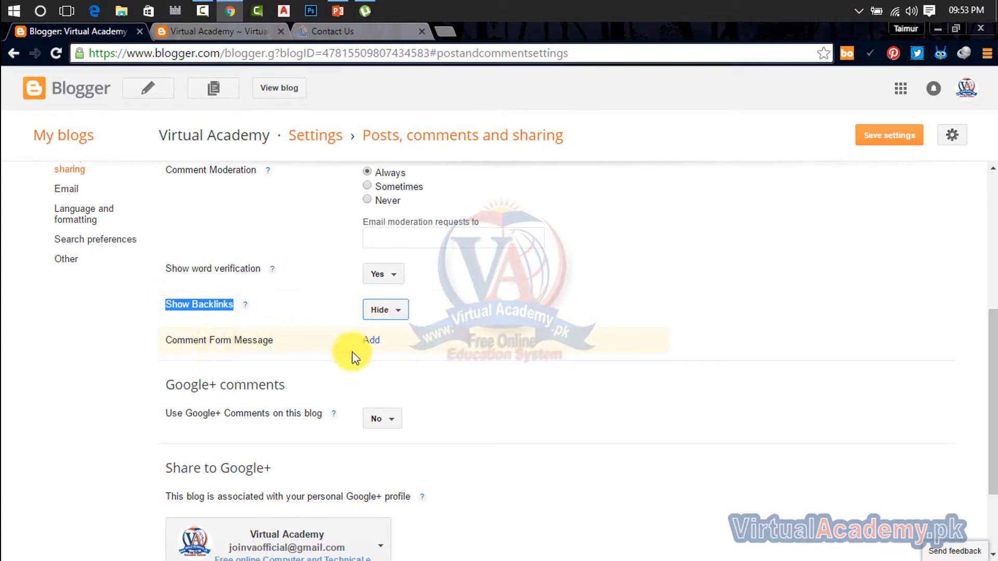
- Add a Comment Form Message box to the comment settings and compare it with the published post's comment form
left_click(372, 343)
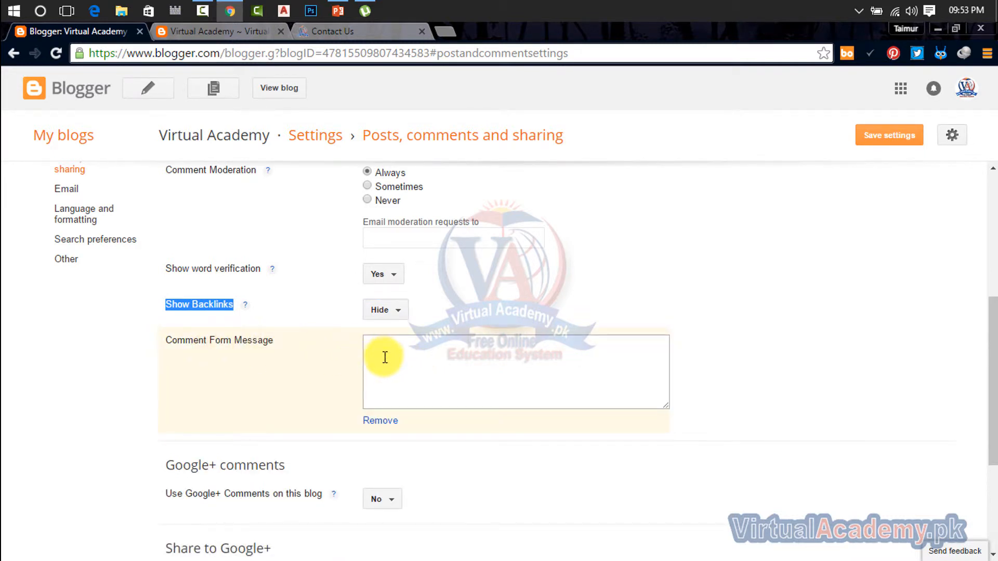
left_click(217, 29)
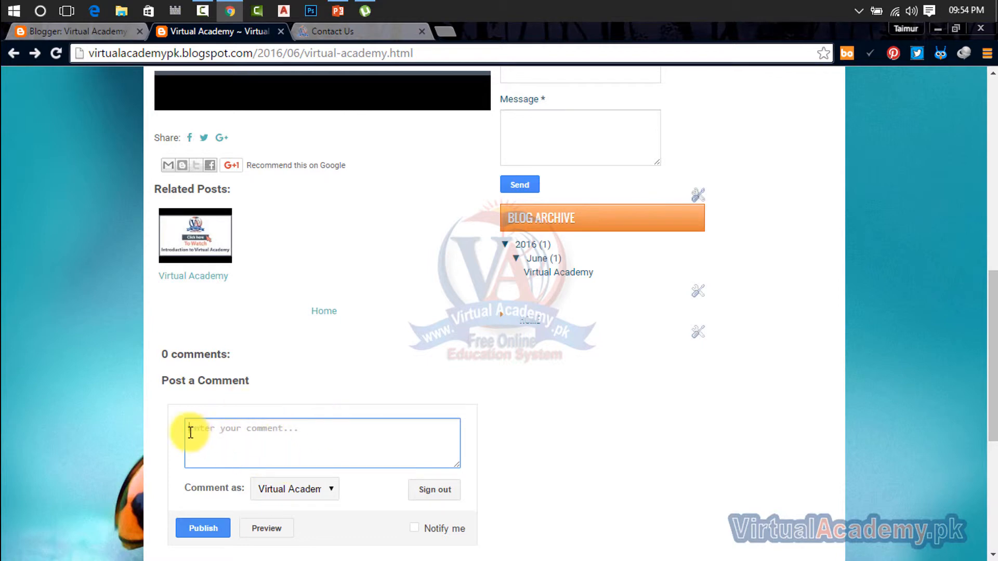
left_click(382, 29)
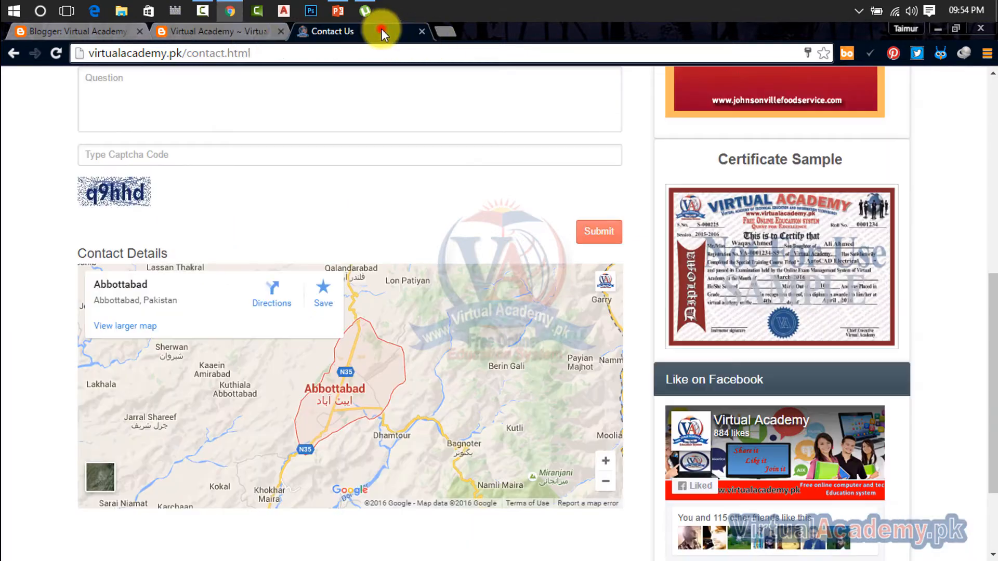
left_click(104, 31)
left_click(399, 343)
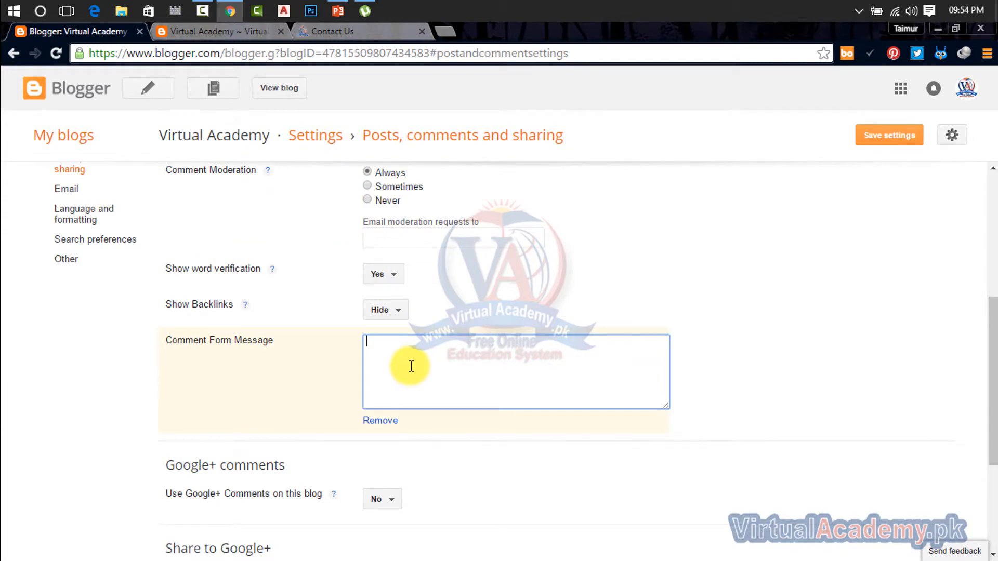
scroll(411, 366, "down", 3)
scroll(401, 286, "up", 3)
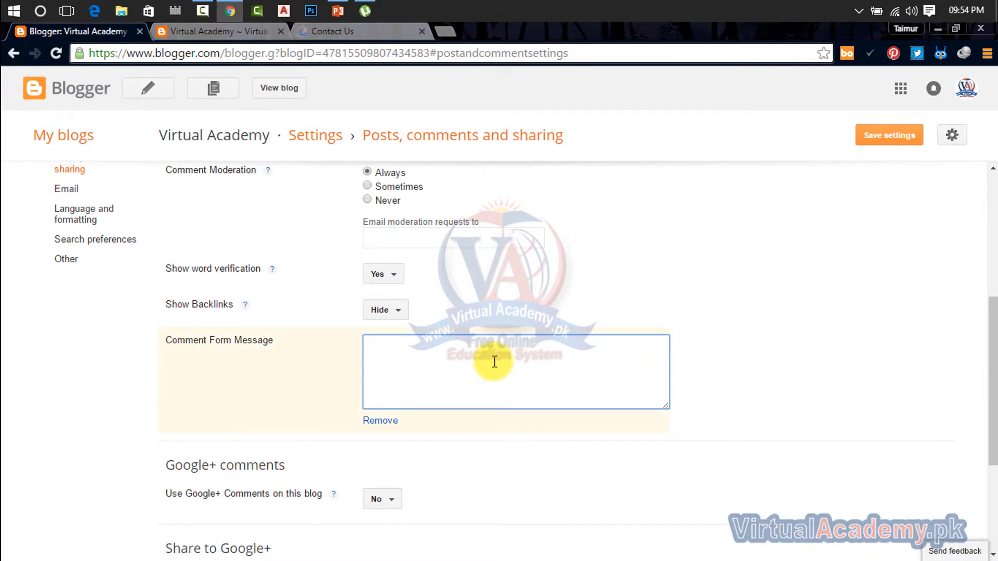
- Set Use Google+ Comments on this blog to Yes
scroll(491, 364, "down", 3)
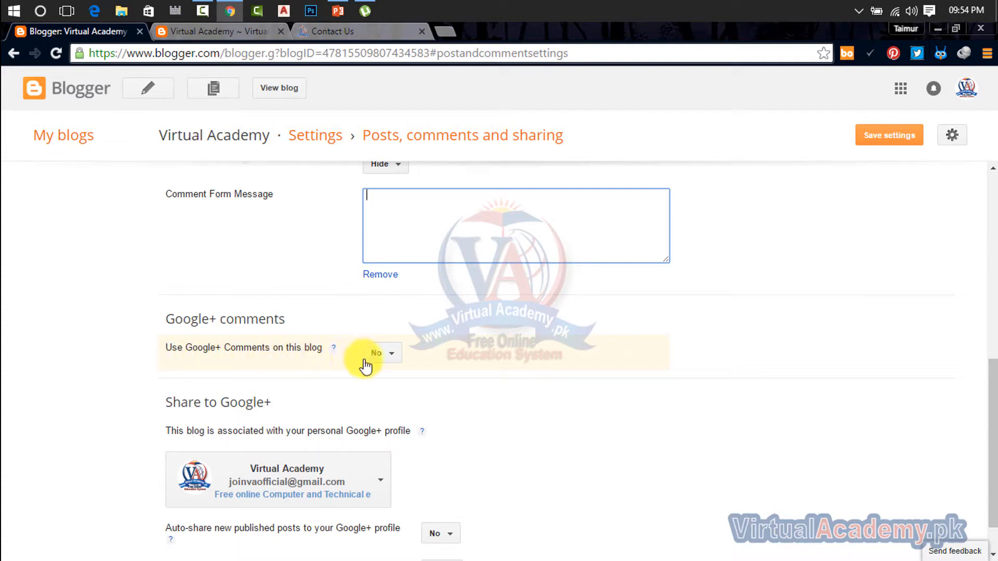
left_click(394, 359)
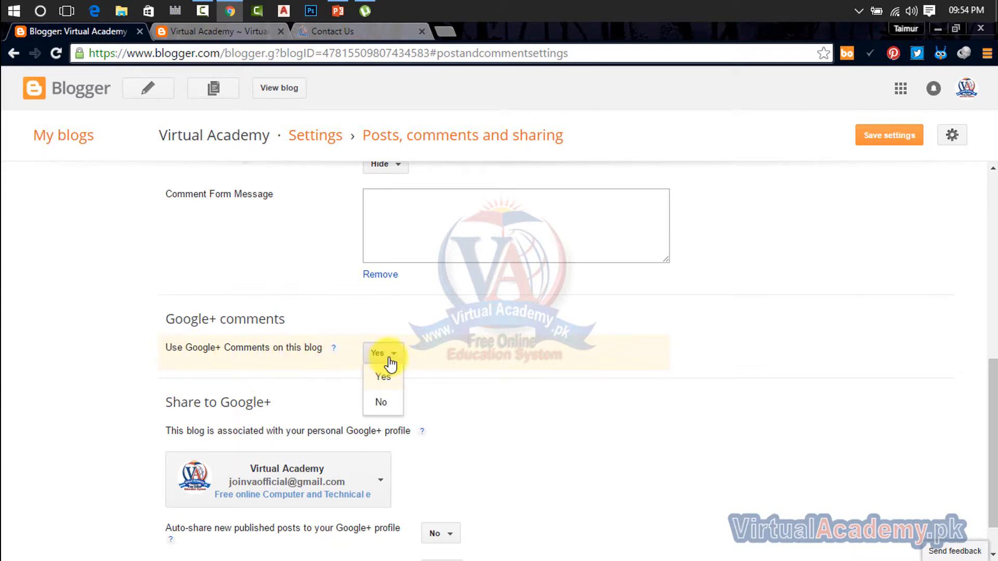
left_click(387, 380)
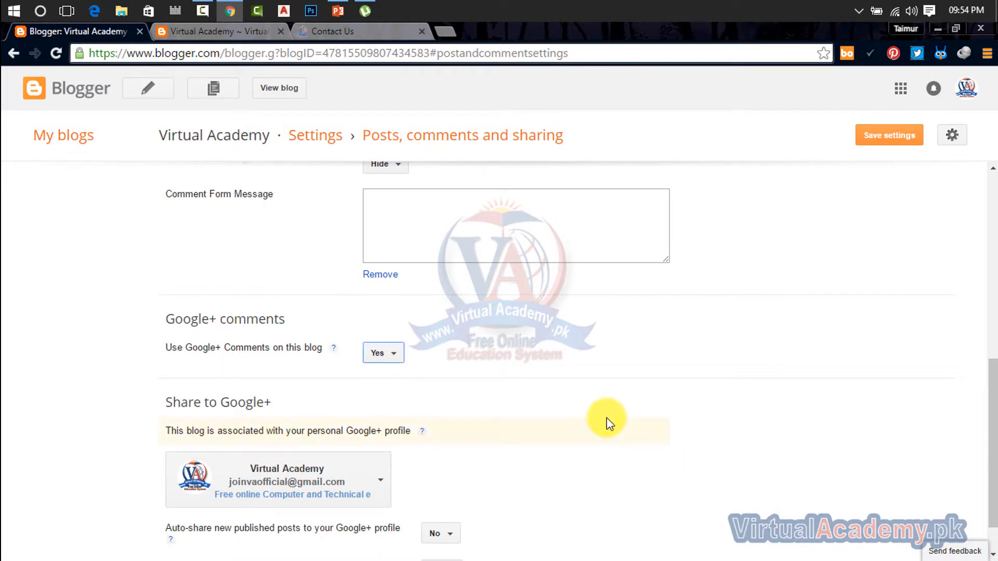
- Review the Google+ profile link options, keep the Virtual Academy profile selected, and look over the comment settings again
scroll(606, 418, "down", 1)
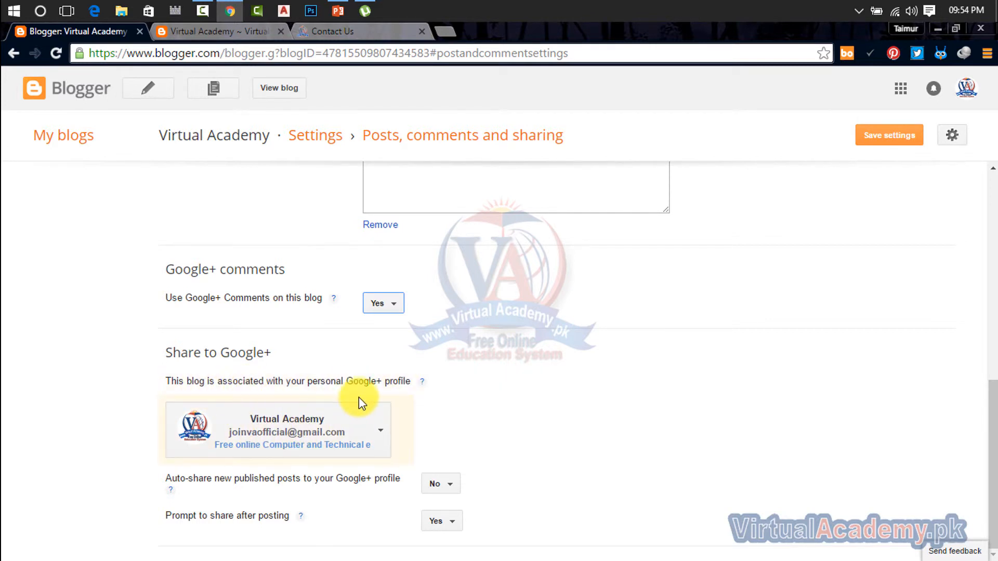
left_click(375, 433)
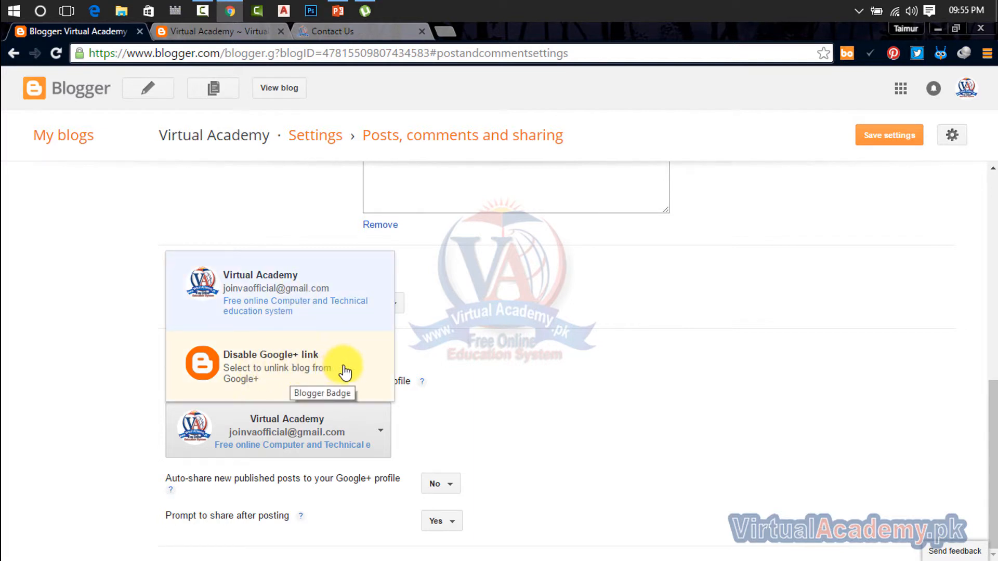
left_click(246, 294)
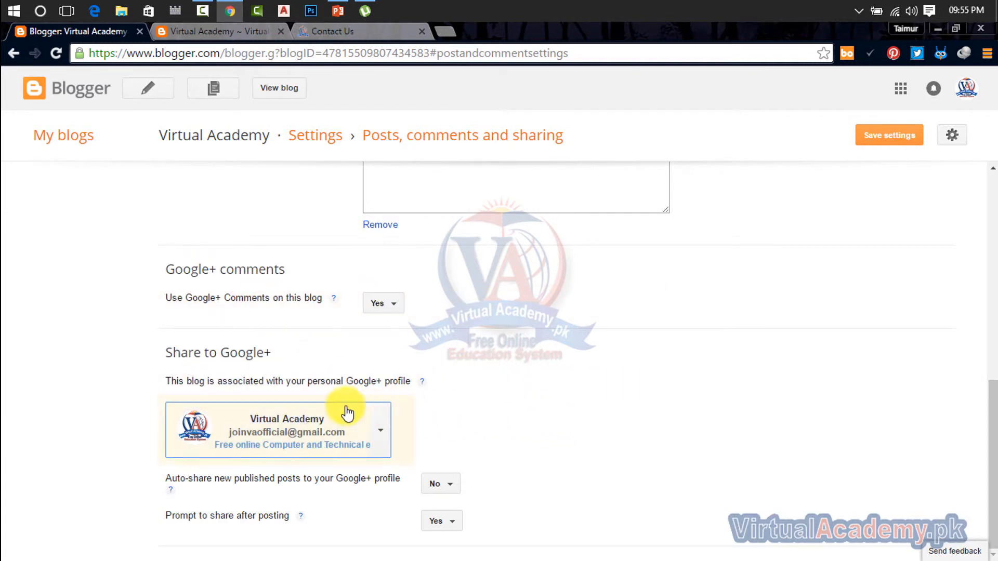
scroll(263, 404, "up", 3)
scroll(262, 403, "up", 1)
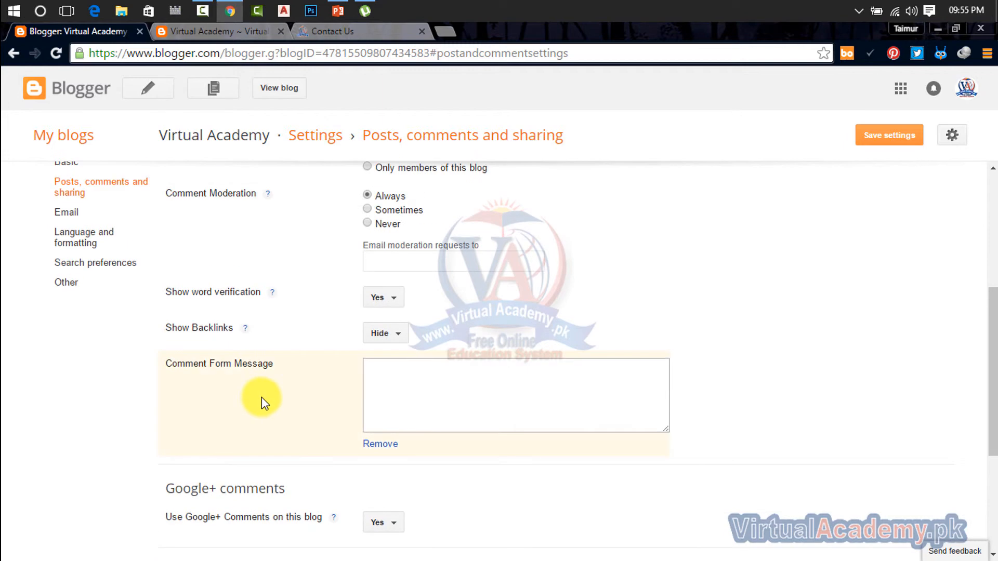
scroll(261, 397, "up", 3)
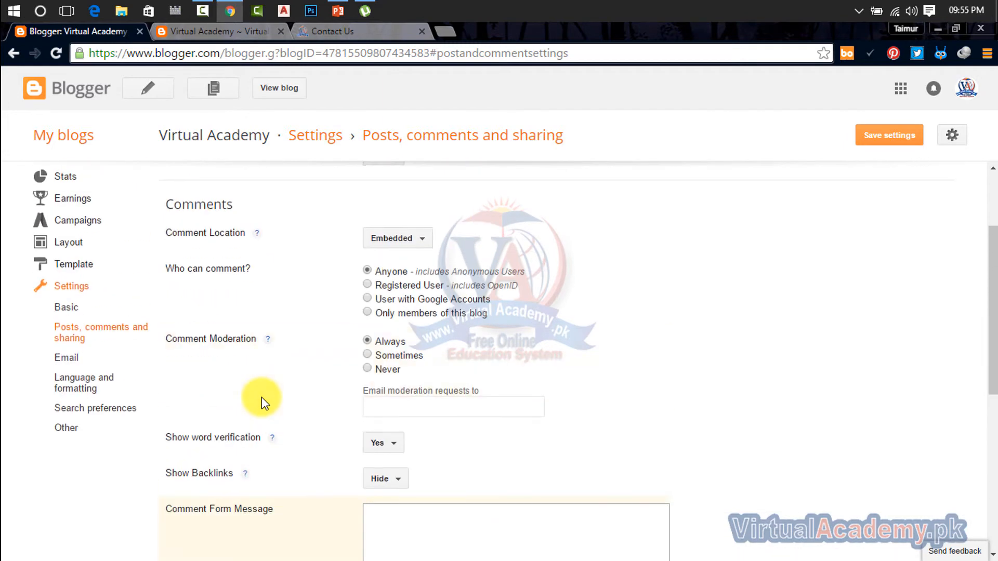
scroll(260, 397, "down", 5)
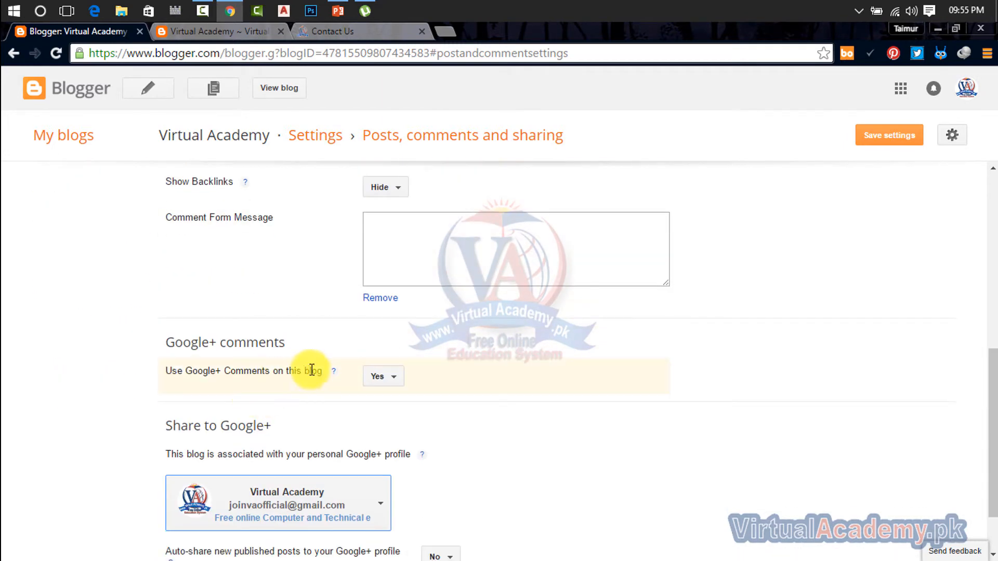
scroll(615, 399, "down", 1)
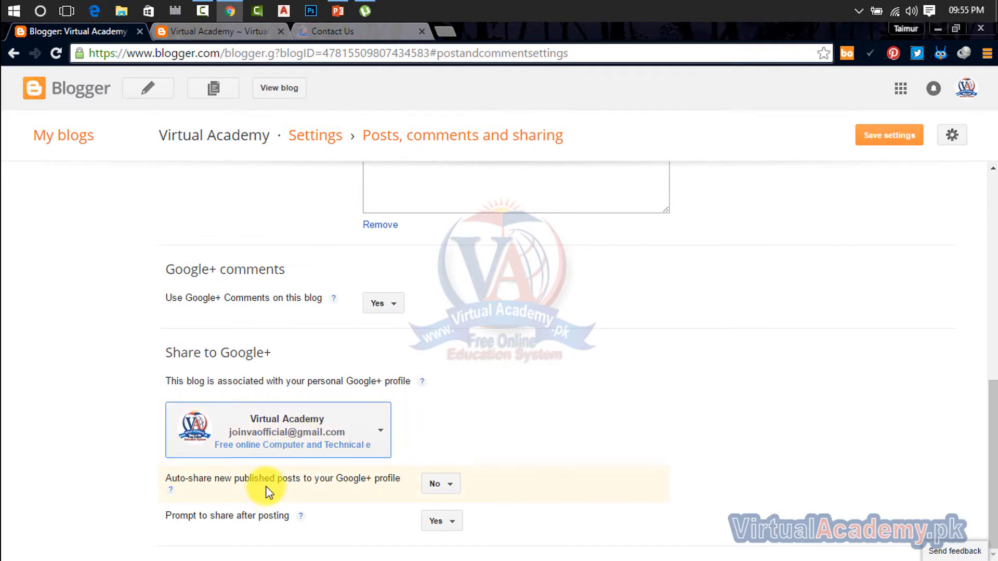
- Review the options for auto-sharing new published posts to the Google+ profile and keep No selected
left_click(443, 486)
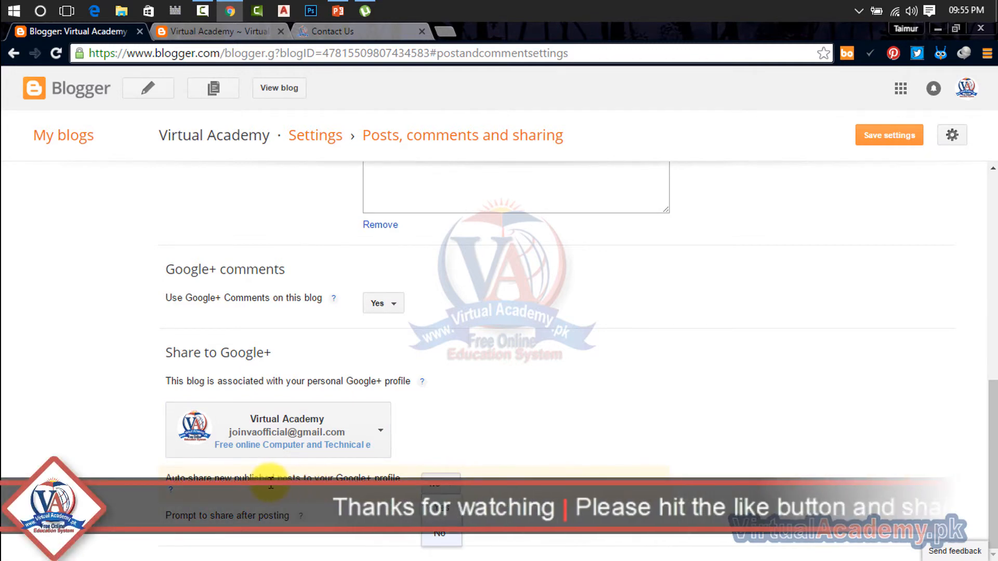
left_click(437, 495)
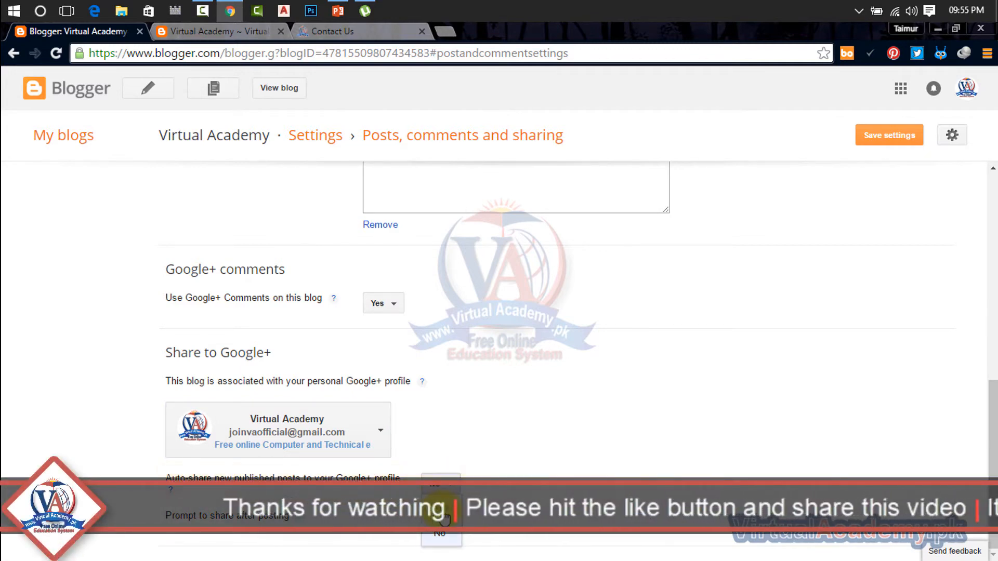
left_click(443, 489)
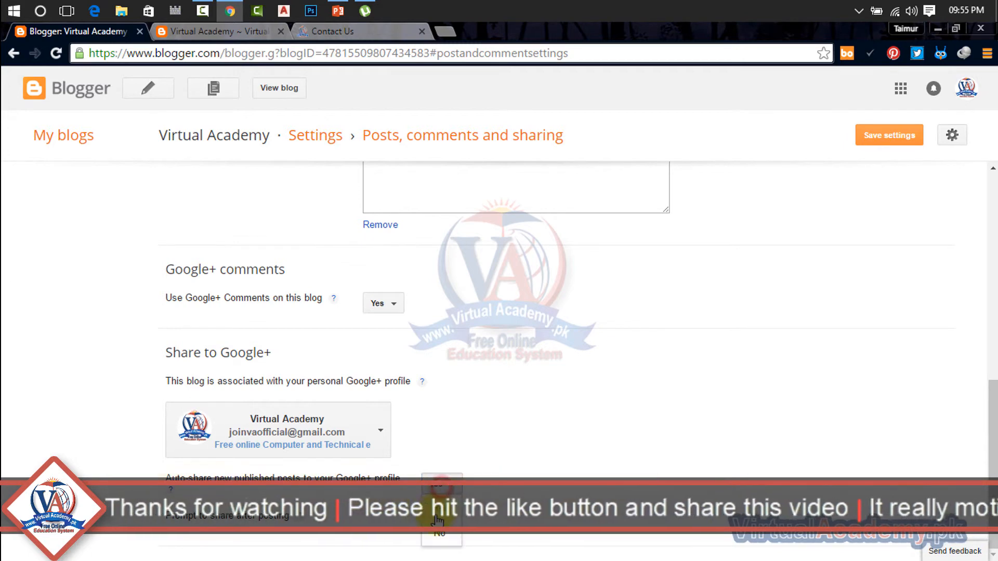
left_click(435, 536)
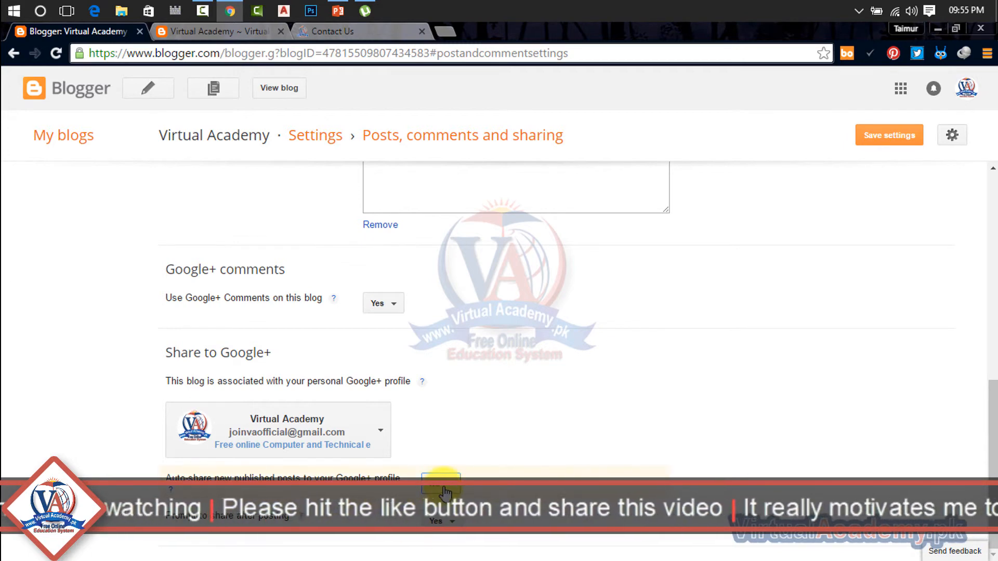
- Open the Google+ share window from the published post as a manual sharing example, close it, and return to the blog settings
left_click(247, 30)
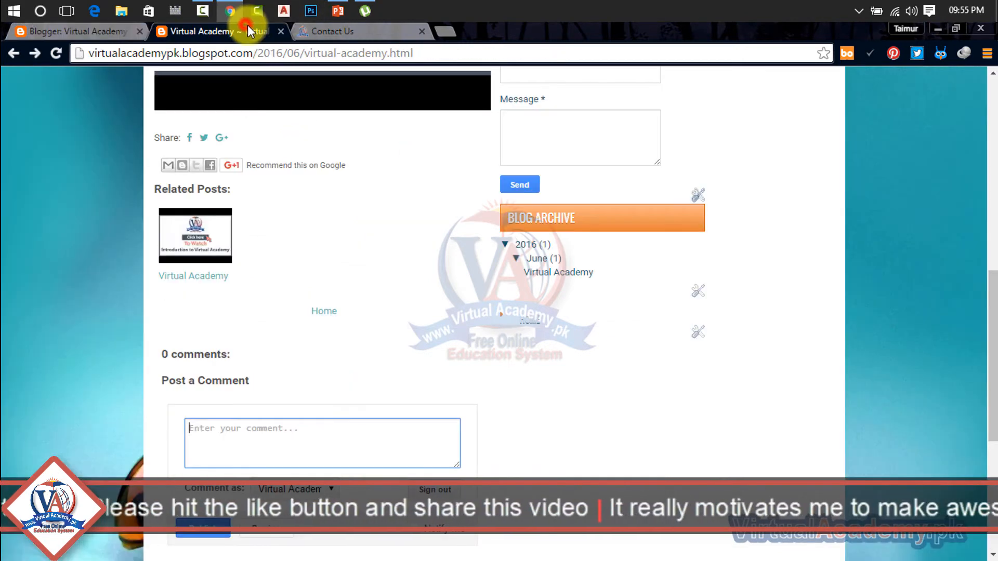
scroll(318, 328, "up", 4)
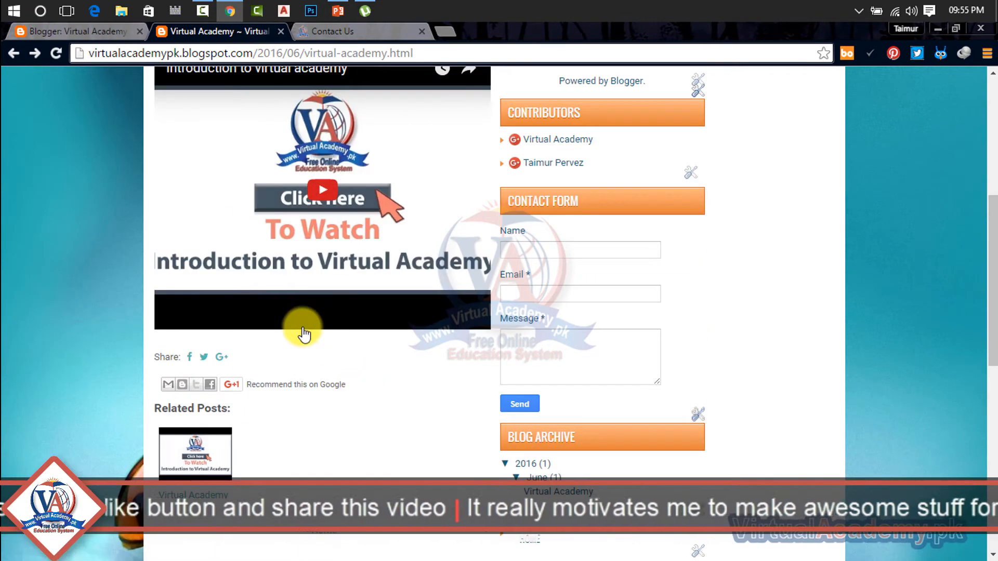
left_click(222, 357)
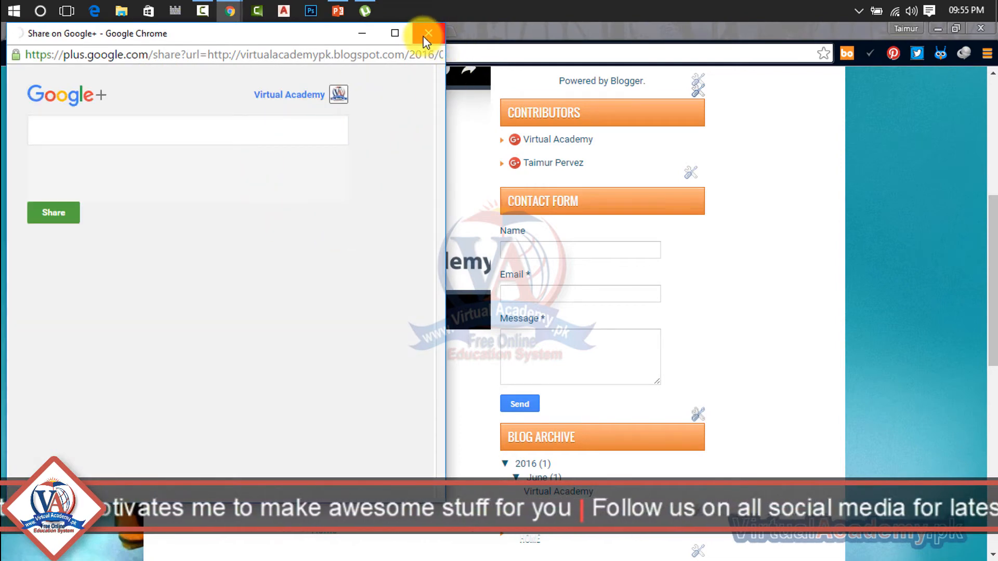
left_click(423, 35)
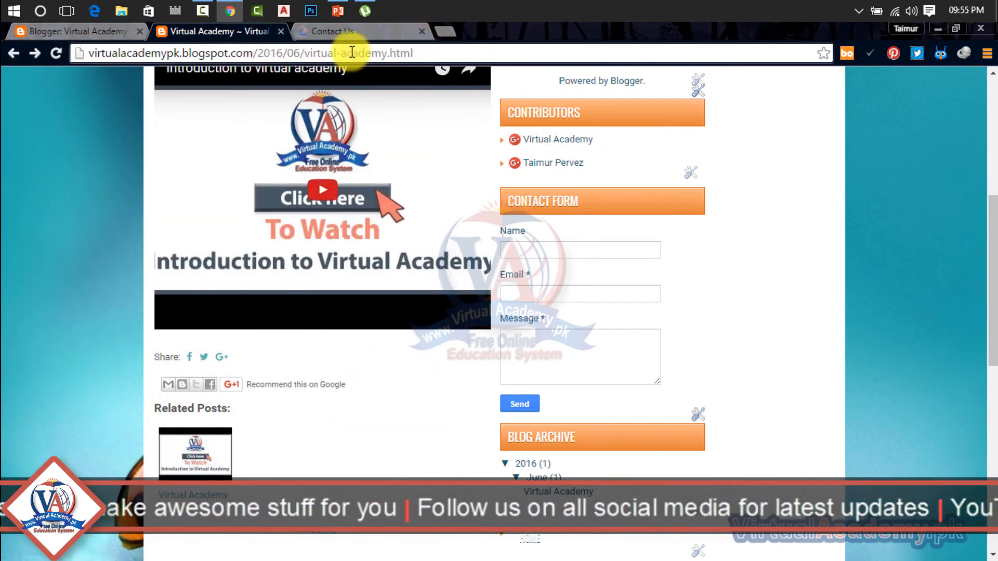
left_click(117, 38)
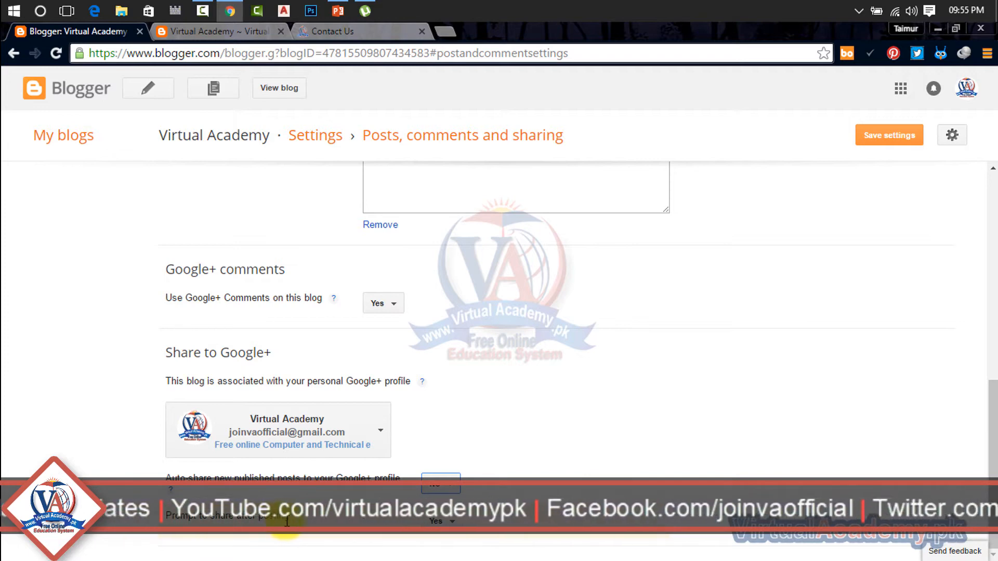
- Read the help for Prompt to share after posting, keep the option at Yes, and save the settings
left_click(442, 522)
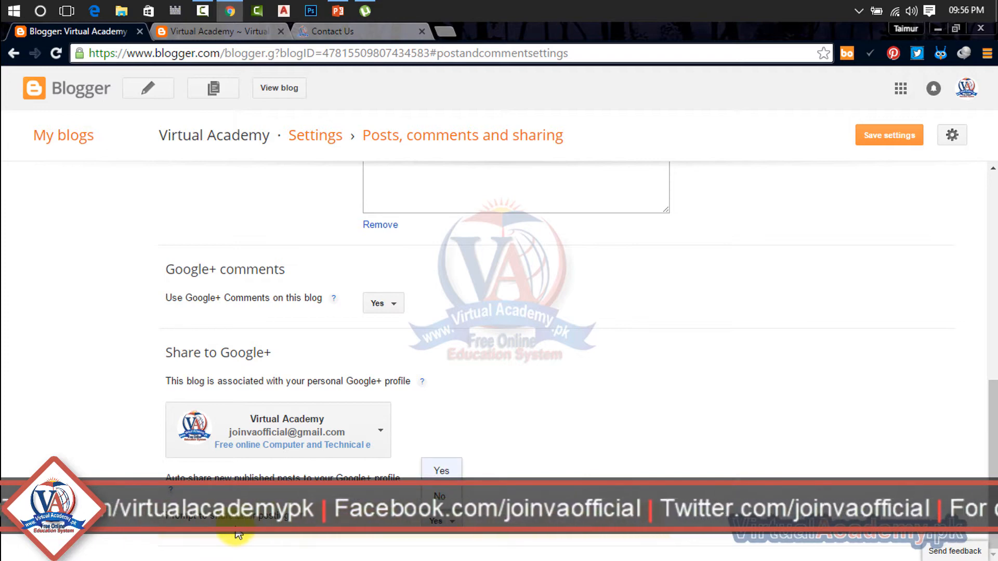
left_click(305, 521)
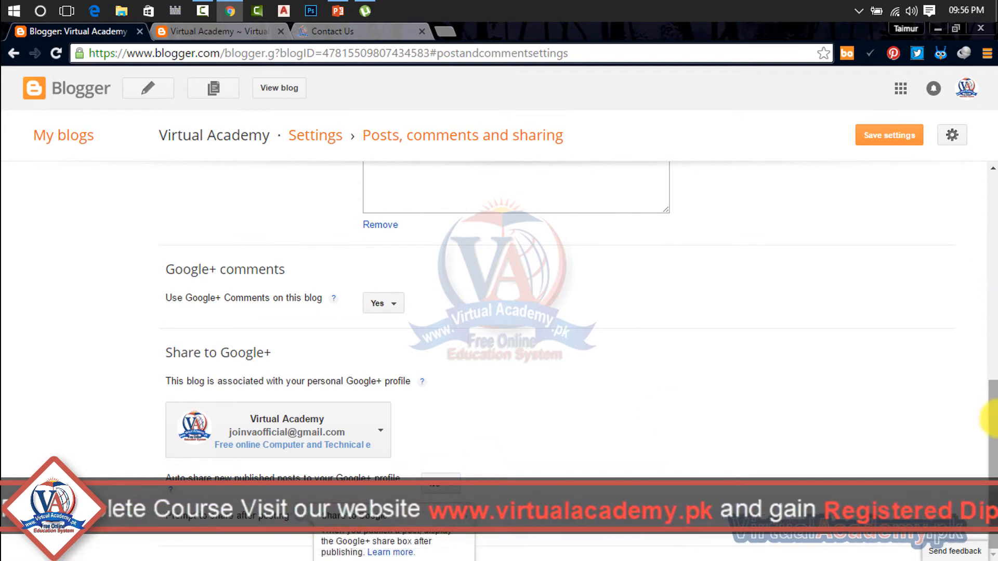
left_click_drag(993, 419, 986, 547)
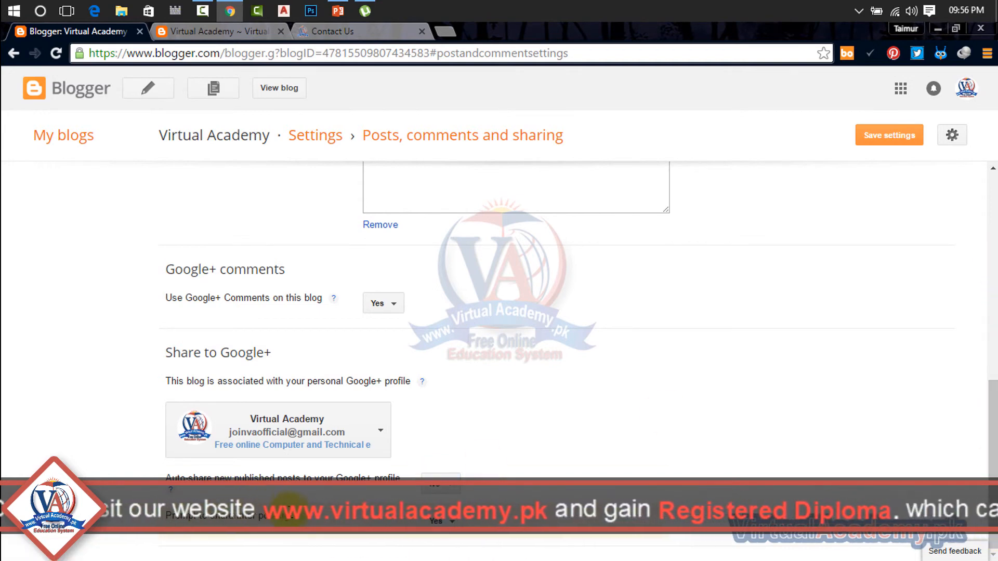
left_click(304, 523)
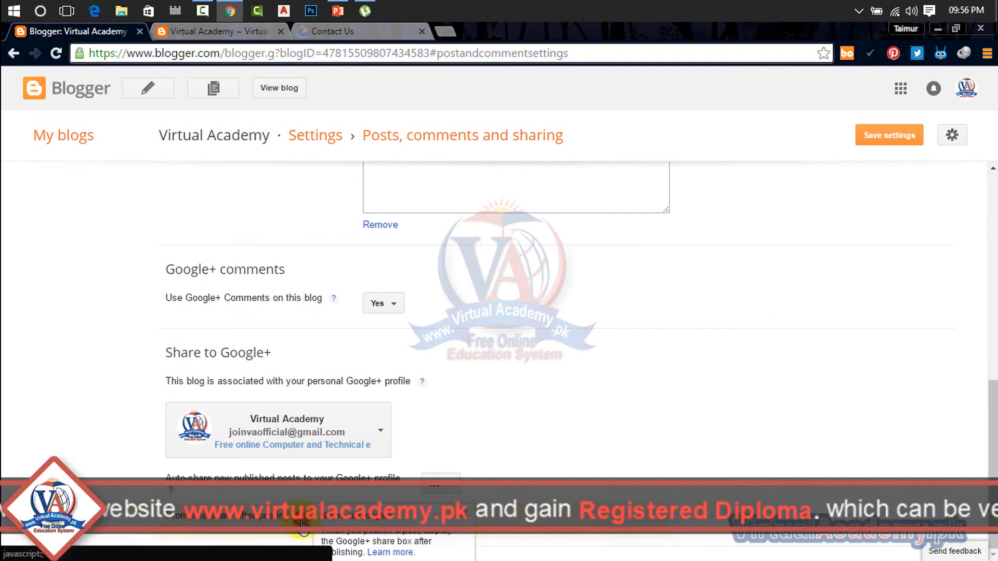
left_click(659, 426)
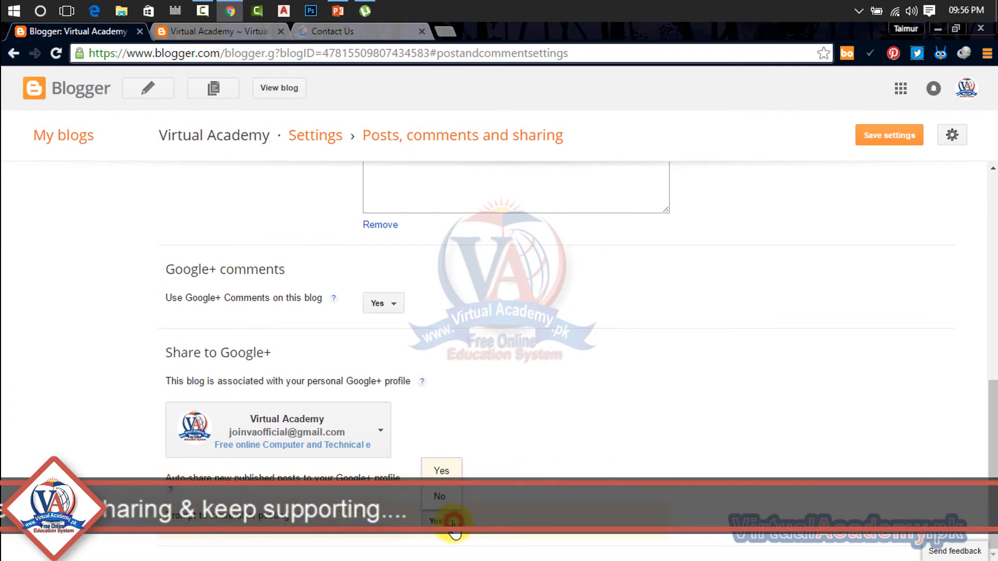
left_click(443, 472)
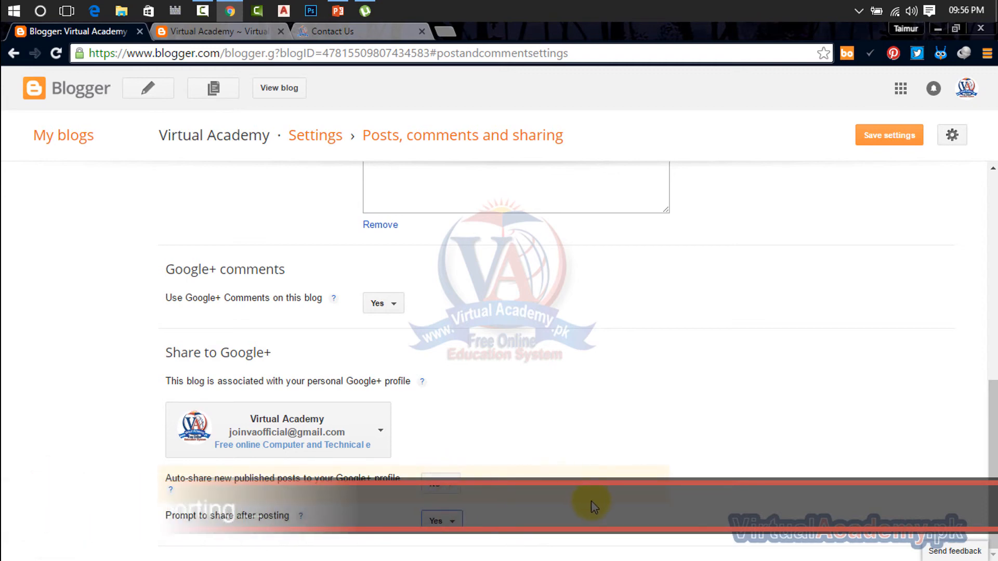
left_click(873, 136)
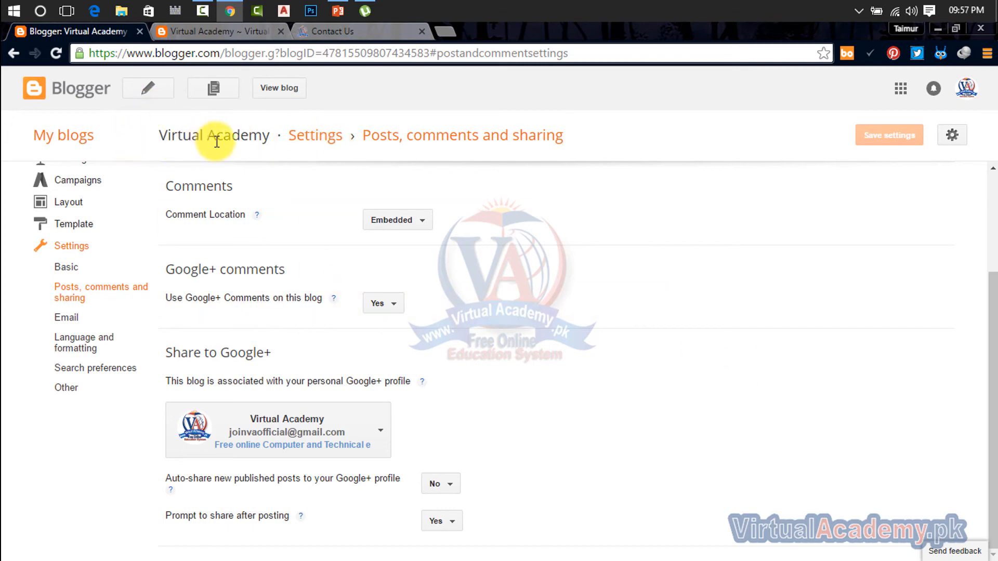
left_click(279, 135)
left_click_drag(261, 135, 162, 136)
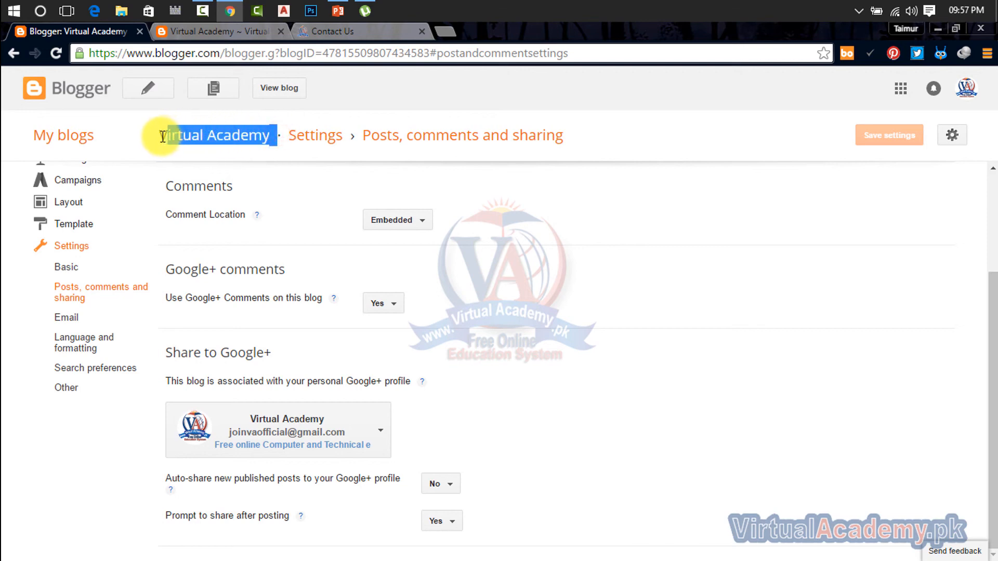
left_click_drag(269, 135, 161, 133)
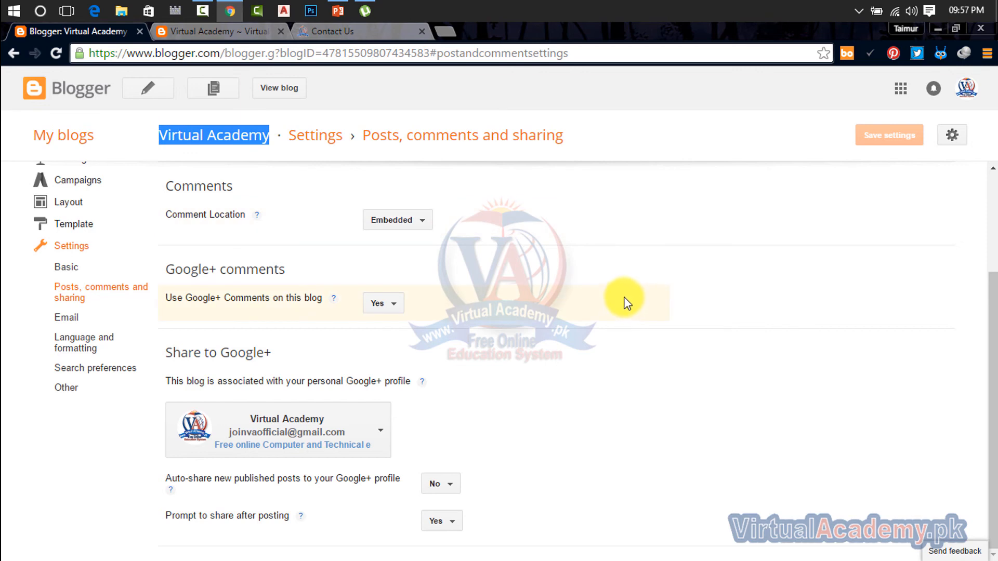